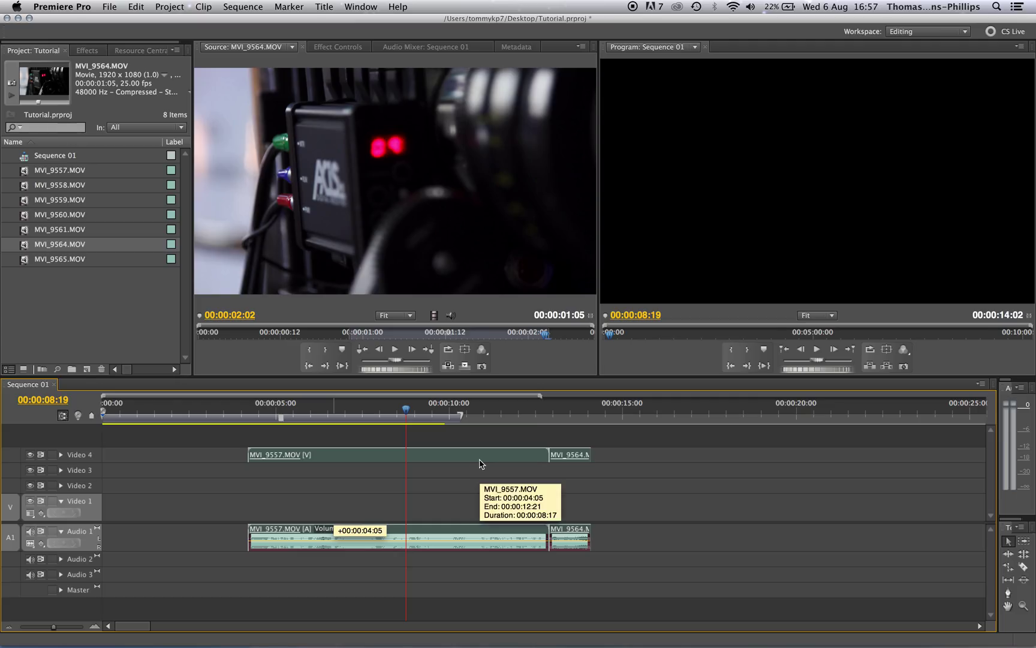
Undo the last move of both clips on the timeline
key("super+z")
mouse_move(324, 513)
left_mouse_down()
mouse_move(323, 474)
mouse_move(320, 502)
left_mouse_up()
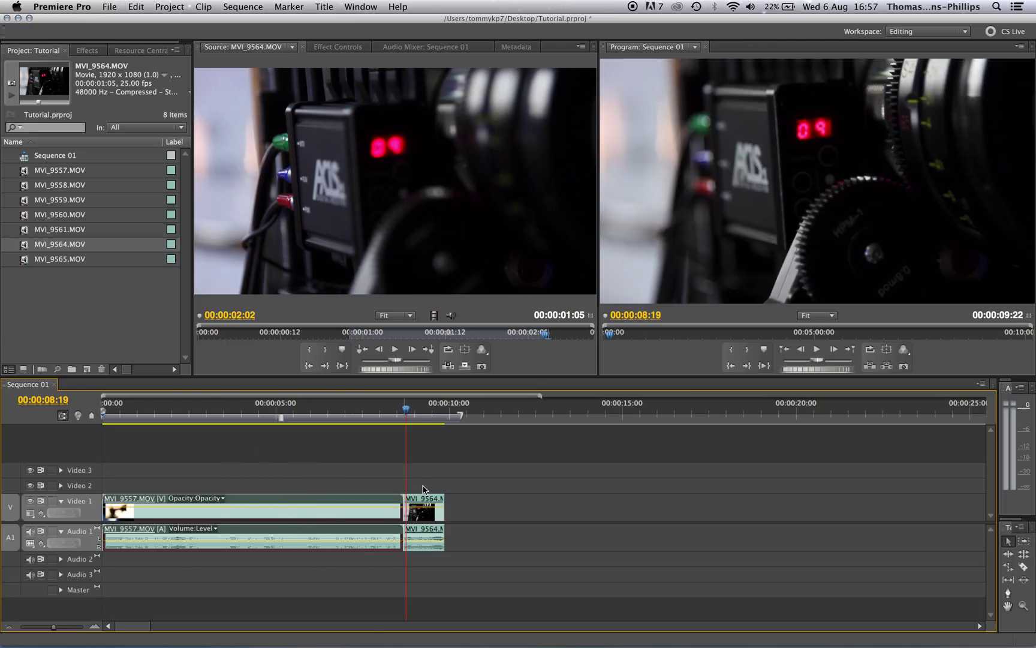
Move the MVI_9564.MOV clip to start at about 00:00:13:14 on Video 1 and unlink its video and audio
left_click_drag(432, 507, 597, 499)
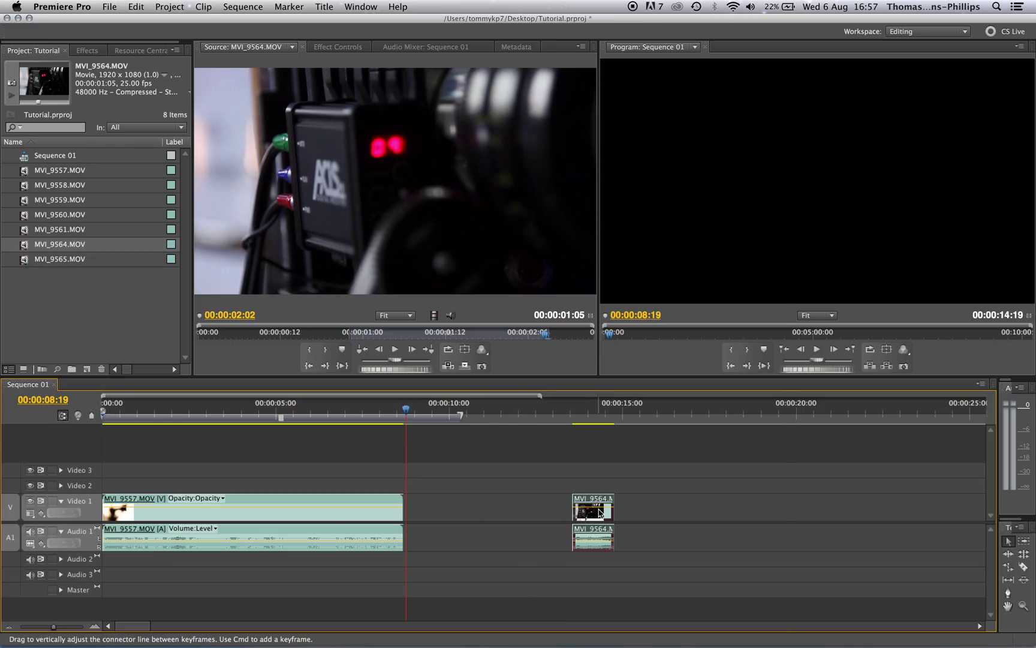
right_click(598, 511)
left_click(617, 319)
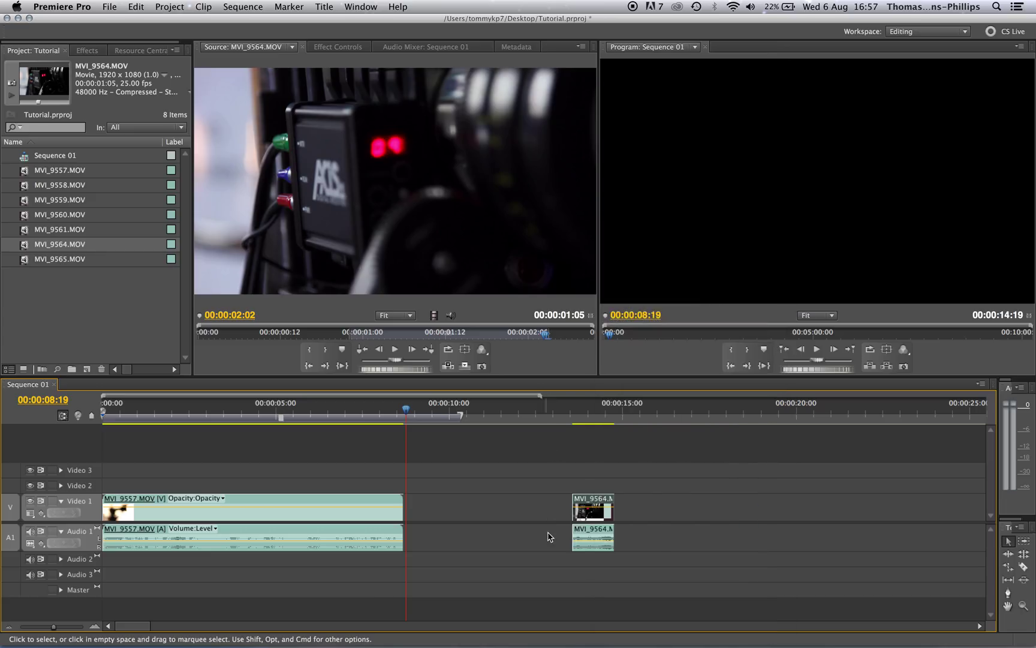
Relink the video and audio of MVI_9564.MOV and move the clip back against the end of MVI_9557.MOV
left_click_drag(599, 505, 624, 578)
right_click(582, 513)
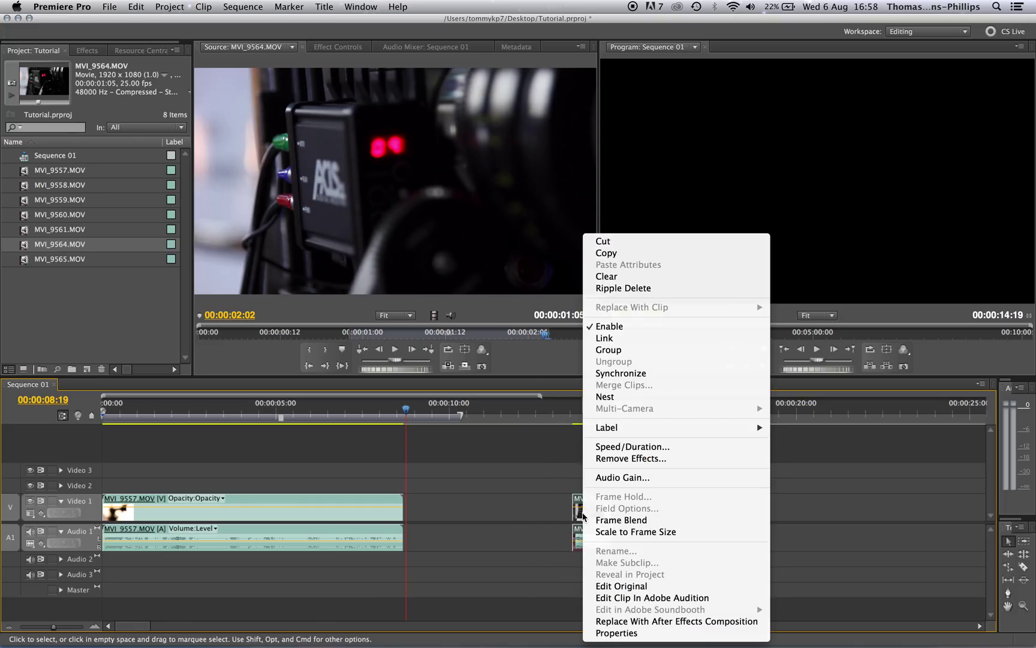
left_click(604, 338)
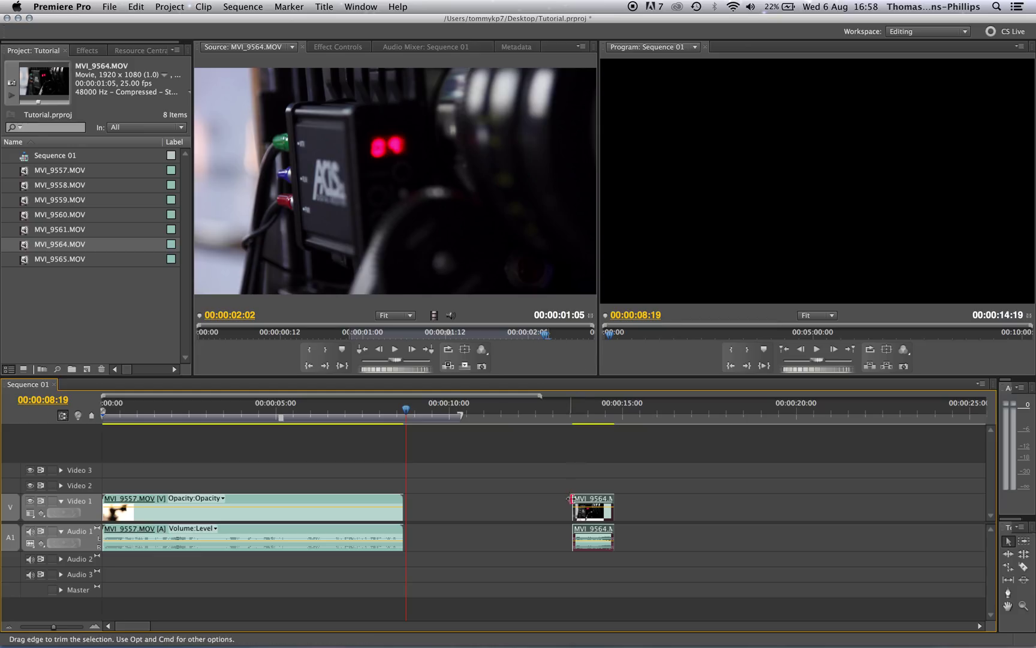
left_click_drag(593, 503, 428, 504)
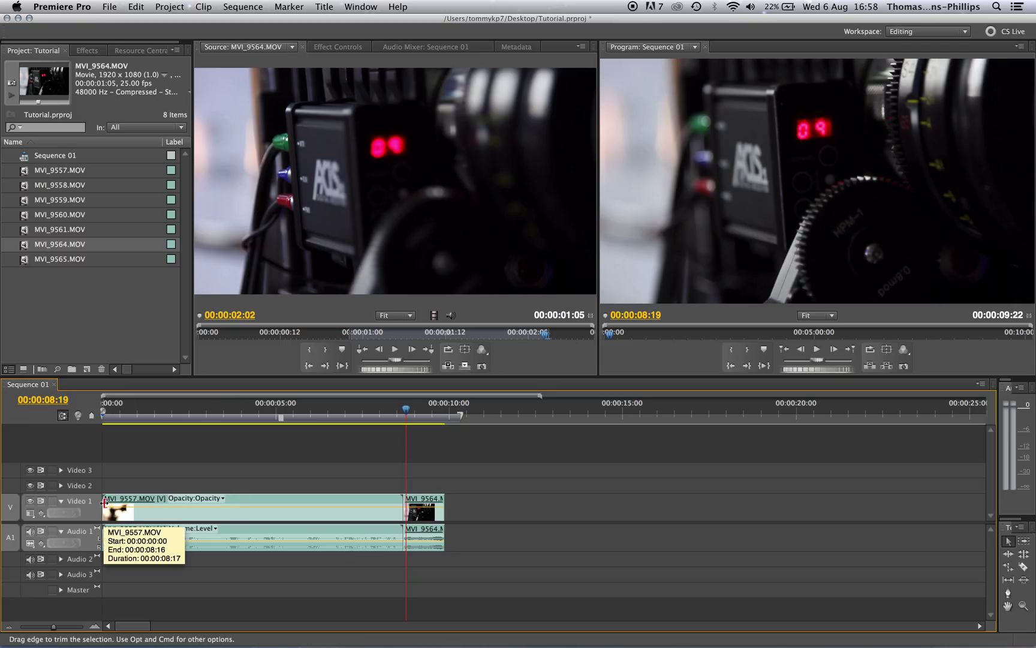
Move MVI_9564.MOV along Video 1 to start at about 00:00:10:02, leaving a gap after MVI_9557.MOV
mouse_move(105, 502)
left_mouse_down()
mouse_move(255, 496)
mouse_move(104, 499)
left_mouse_up()
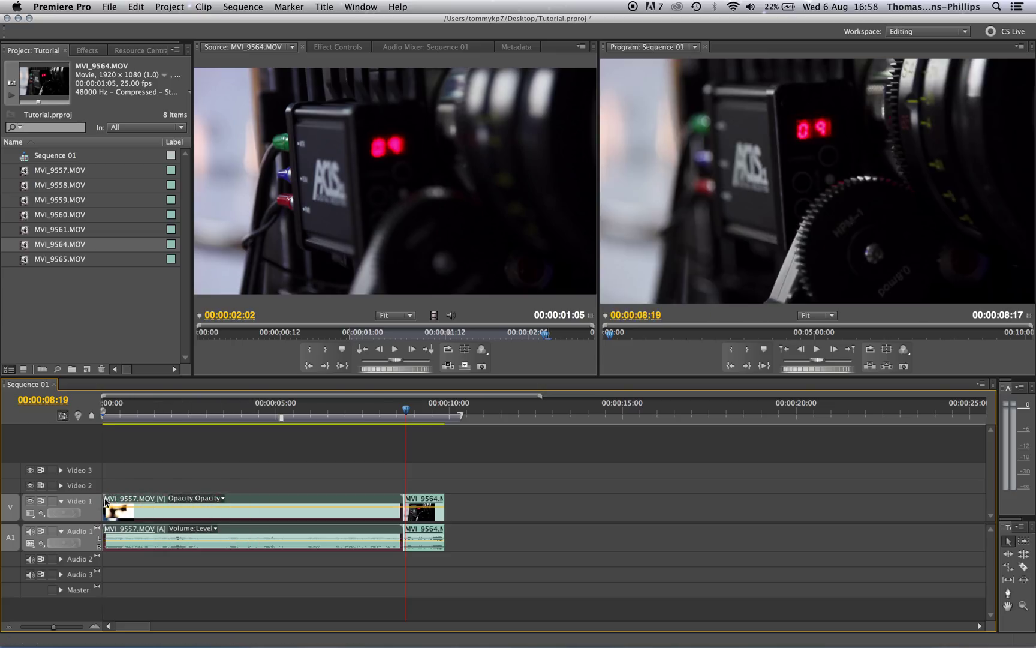
left_click_drag(402, 500, 480, 500)
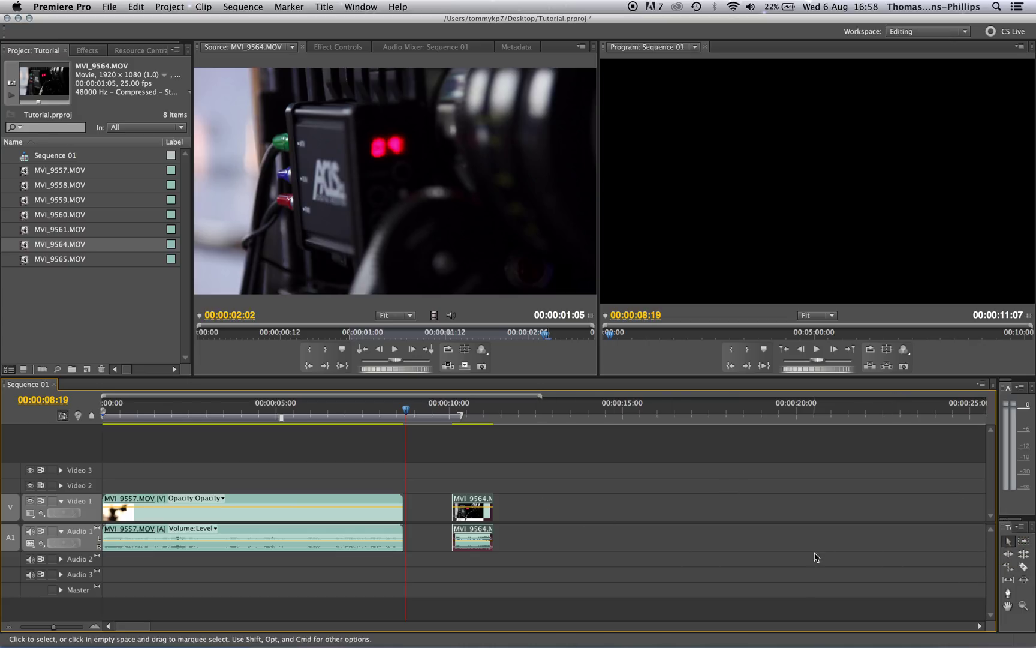
Split MVI_9557.MOV with the Razor tool at 00:00:03:20 and again just after 00:00:05:00
left_click(235, 408)
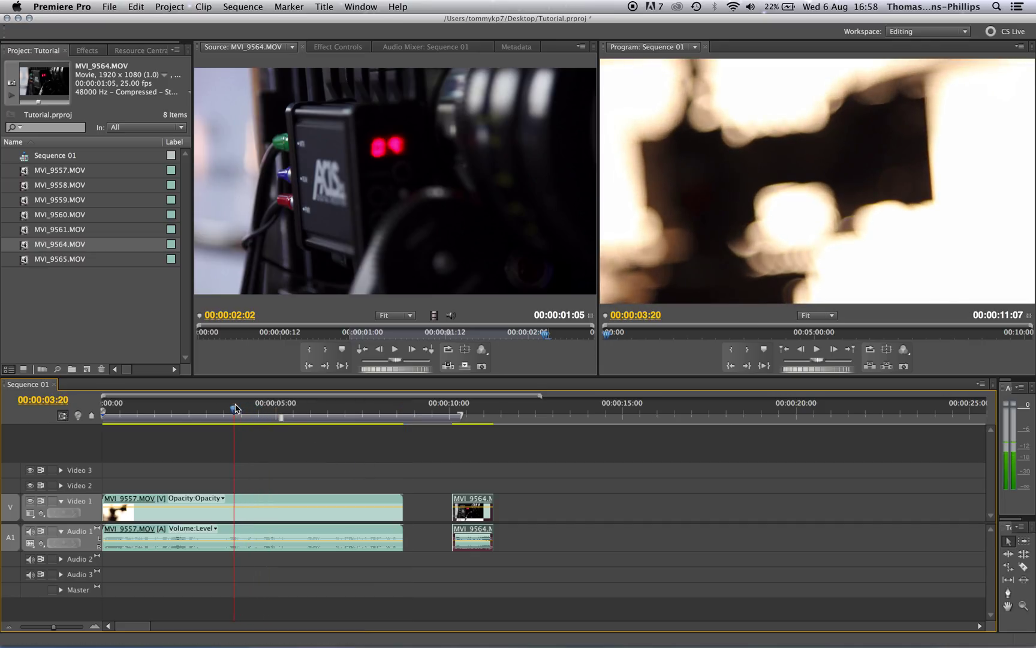
key("XF86AudioRaiseVolume")
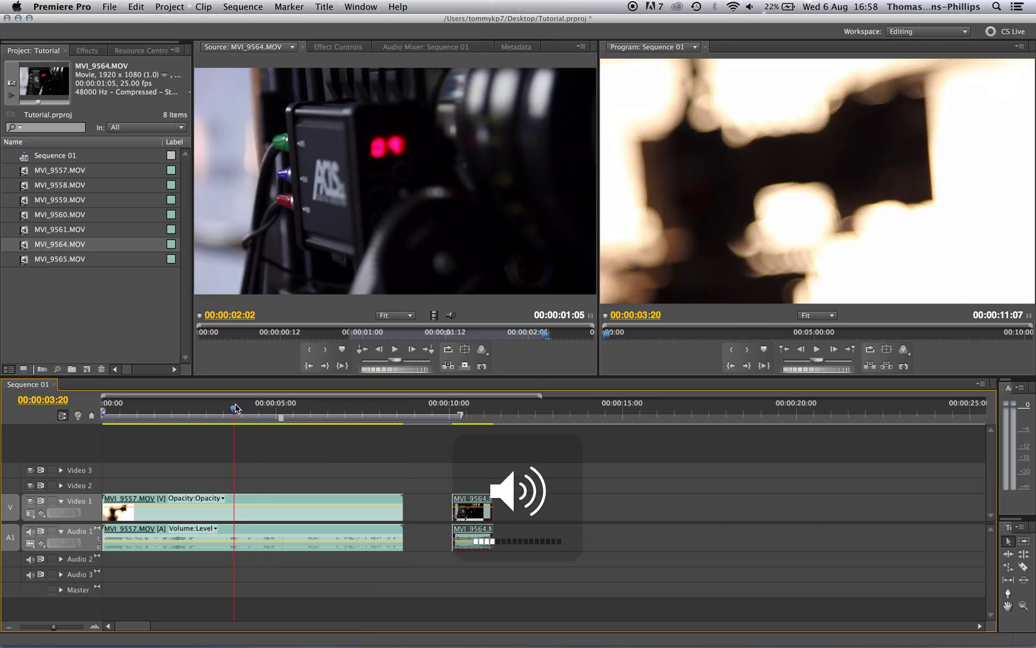
key("c")
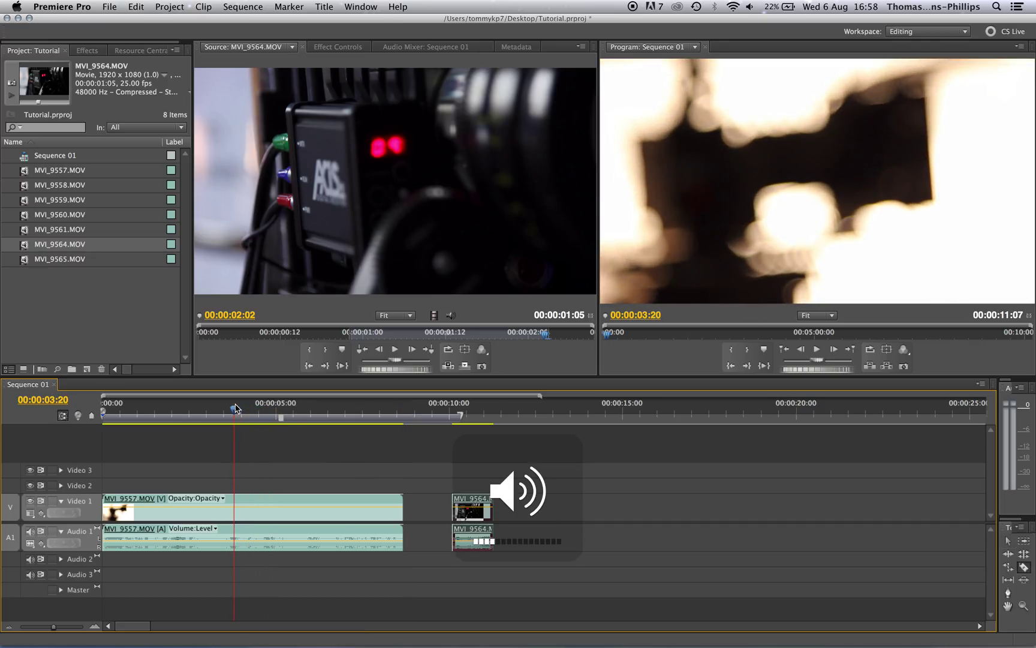
left_click(235, 502)
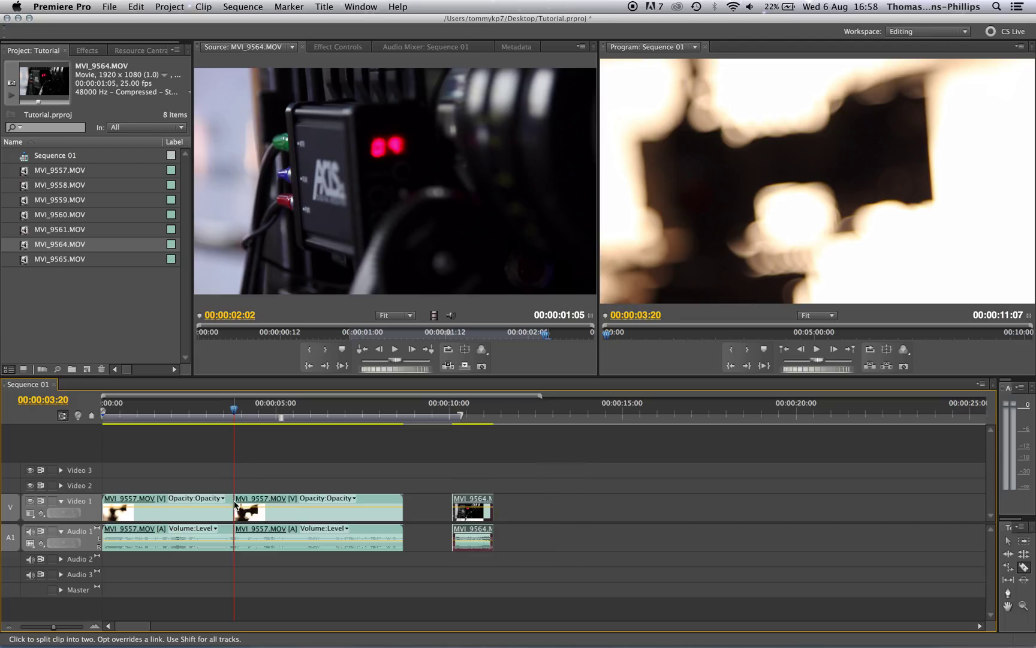
left_click(280, 505)
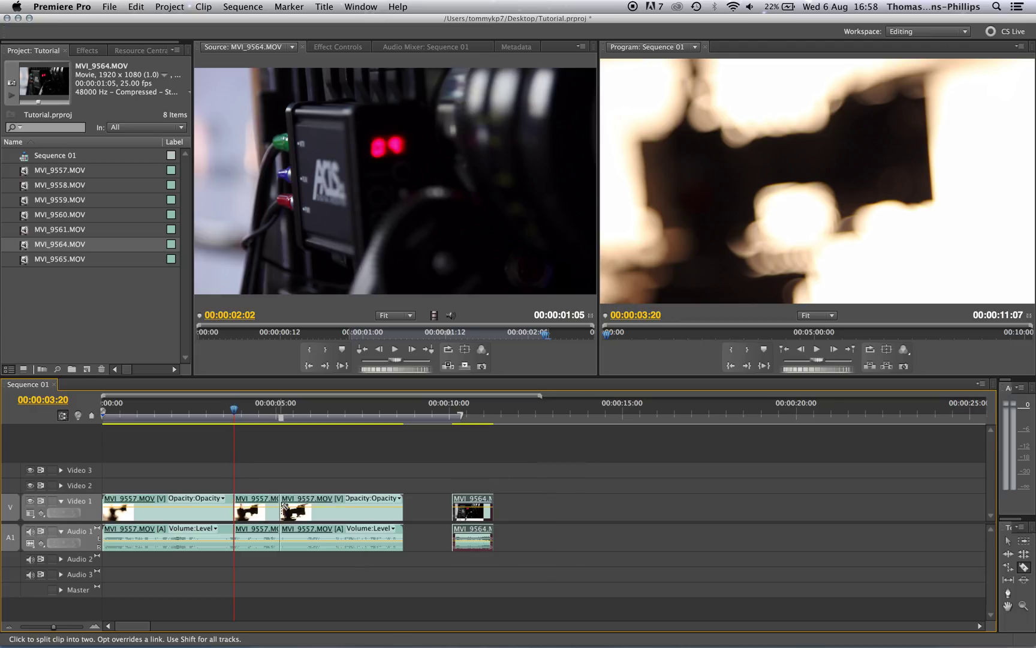
Delete the short middle segment of MVI_9557.MOV, then undo the deletion and both cuts
key("v")
left_click(257, 513)
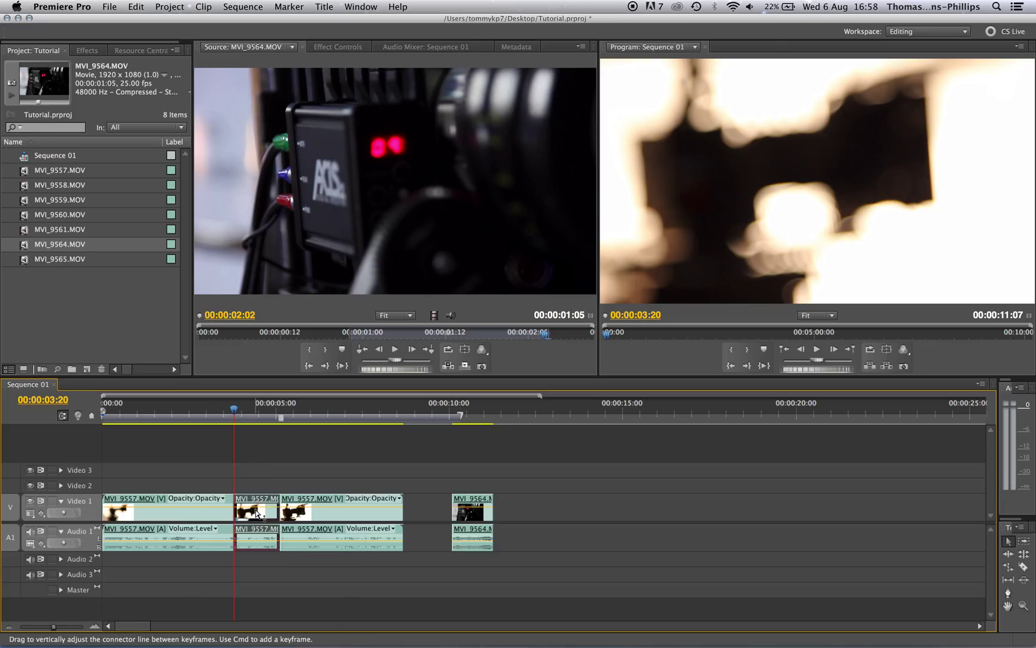
key("Delete")
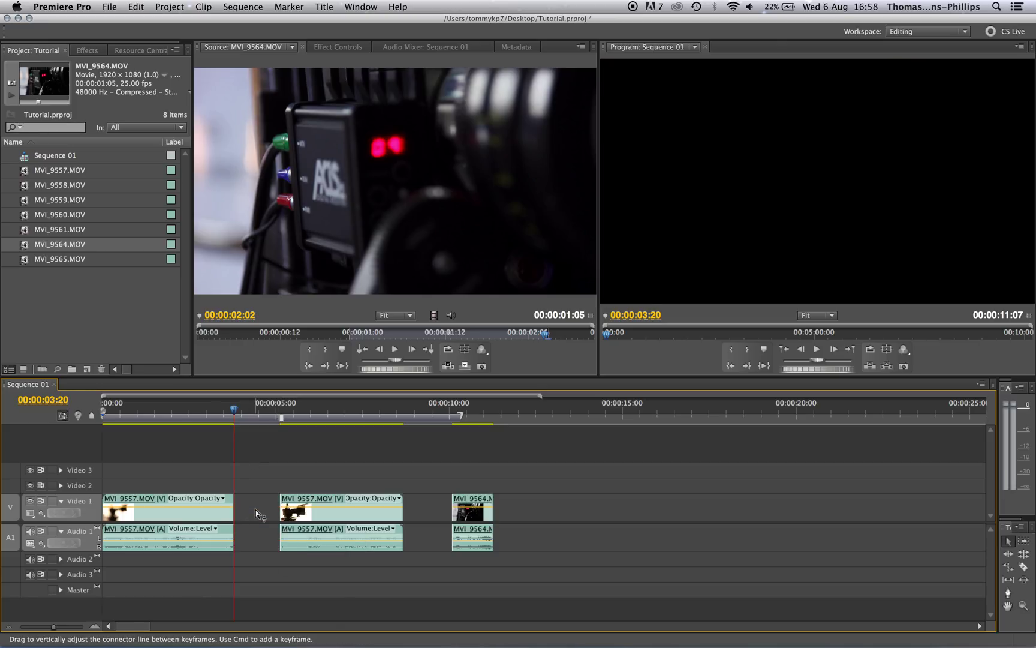
left_click(256, 513)
key("Delete")
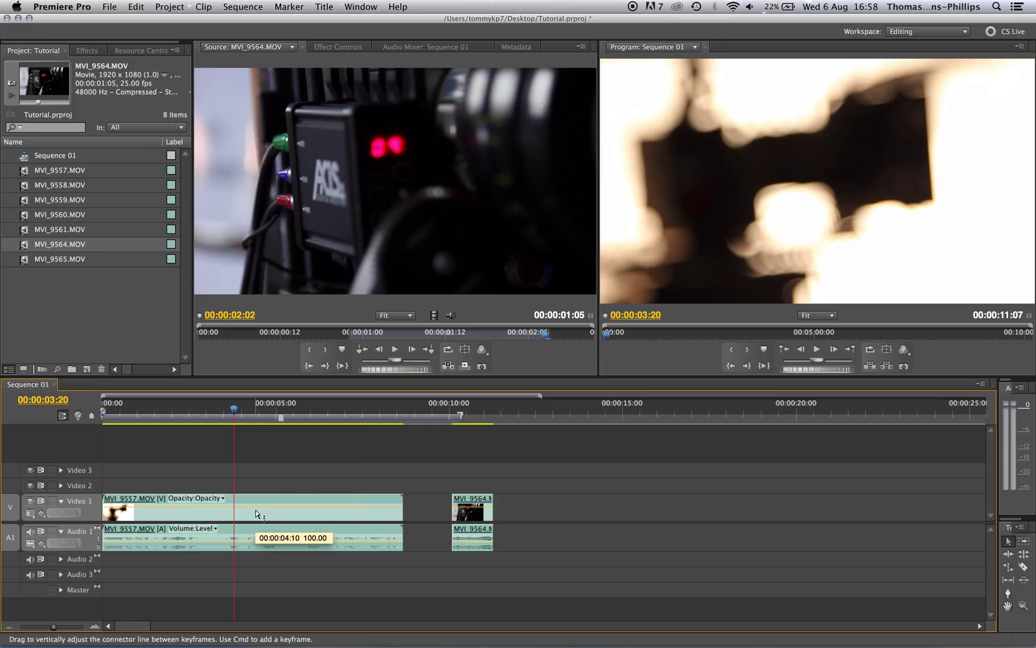
Move MVI_9564.MOV against the end of MVI_9557.MOV to close the gap, and set the playhead to 00:00:06:06
left_click_drag(476, 505, 427, 504)
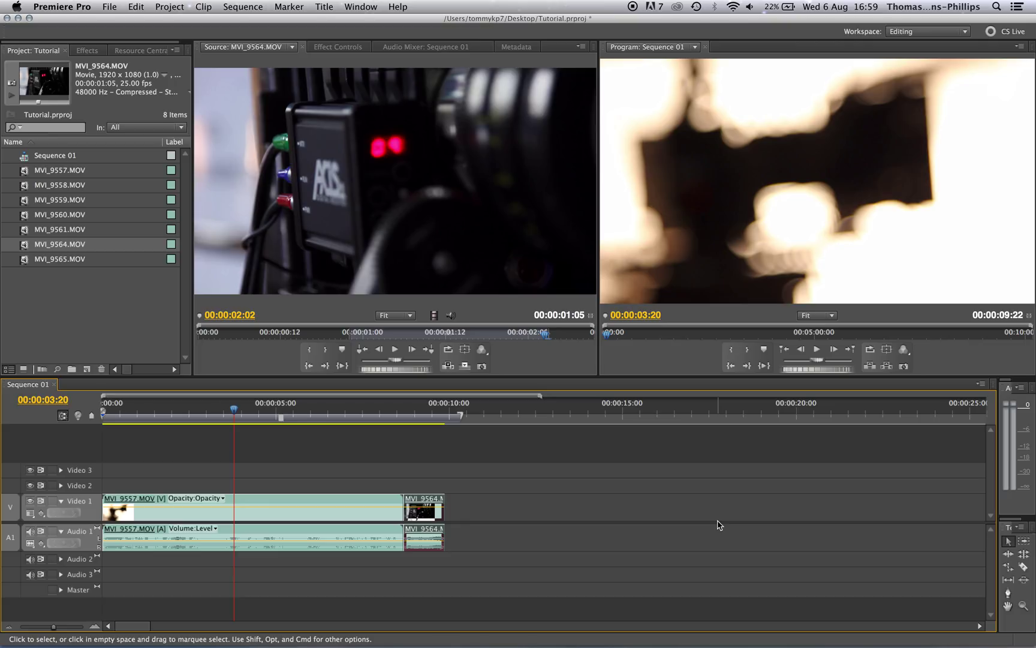
left_click(527, 493)
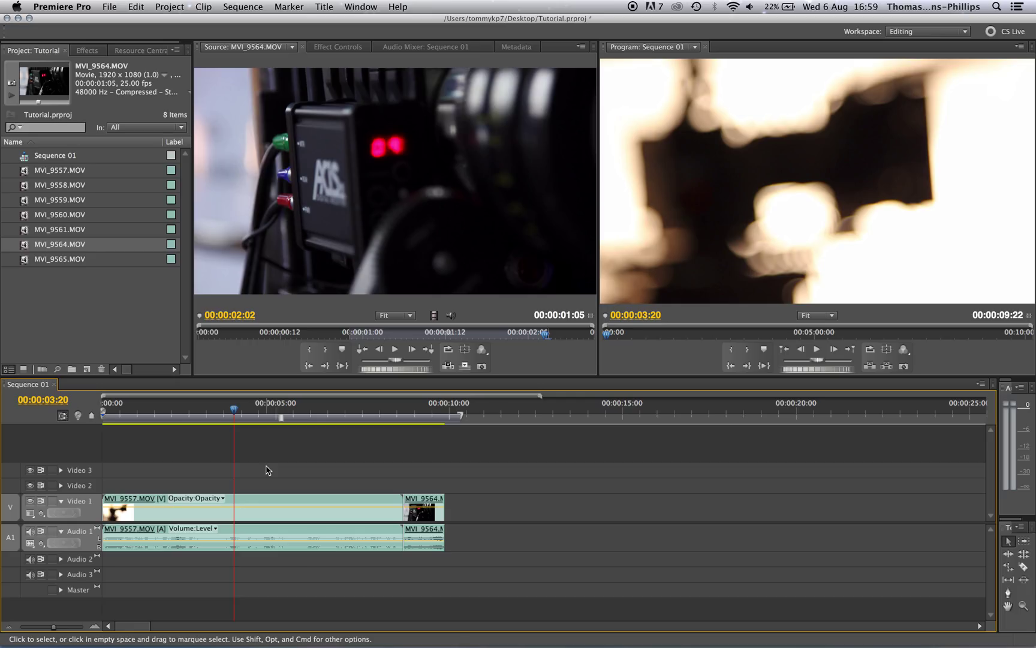
left_click_drag(254, 414, 319, 436)
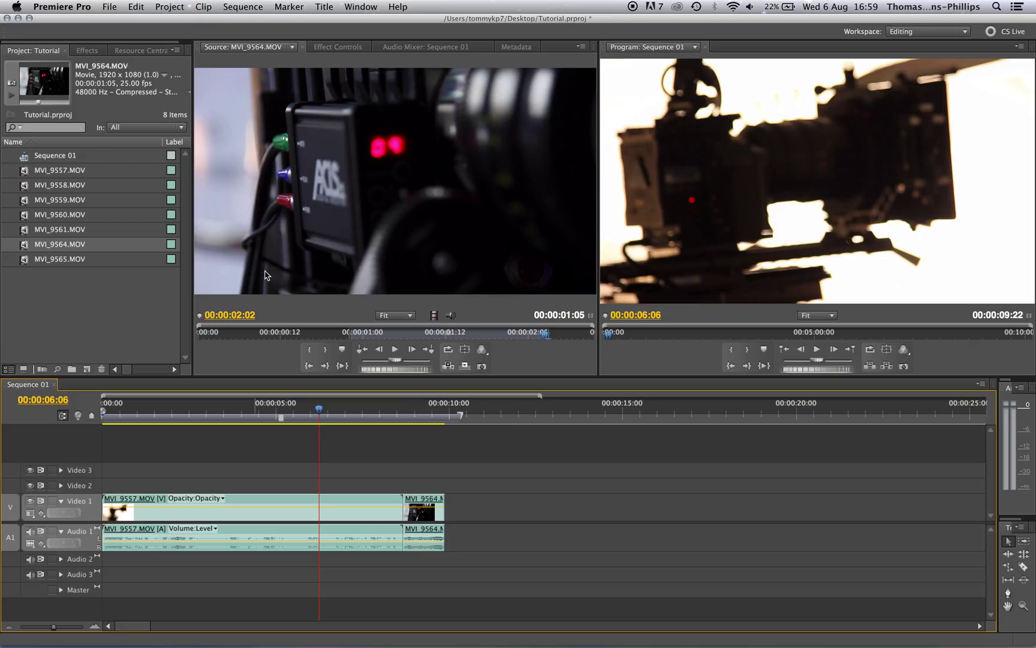
Display the Effects library and expand its Video Effects category
left_click(90, 52)
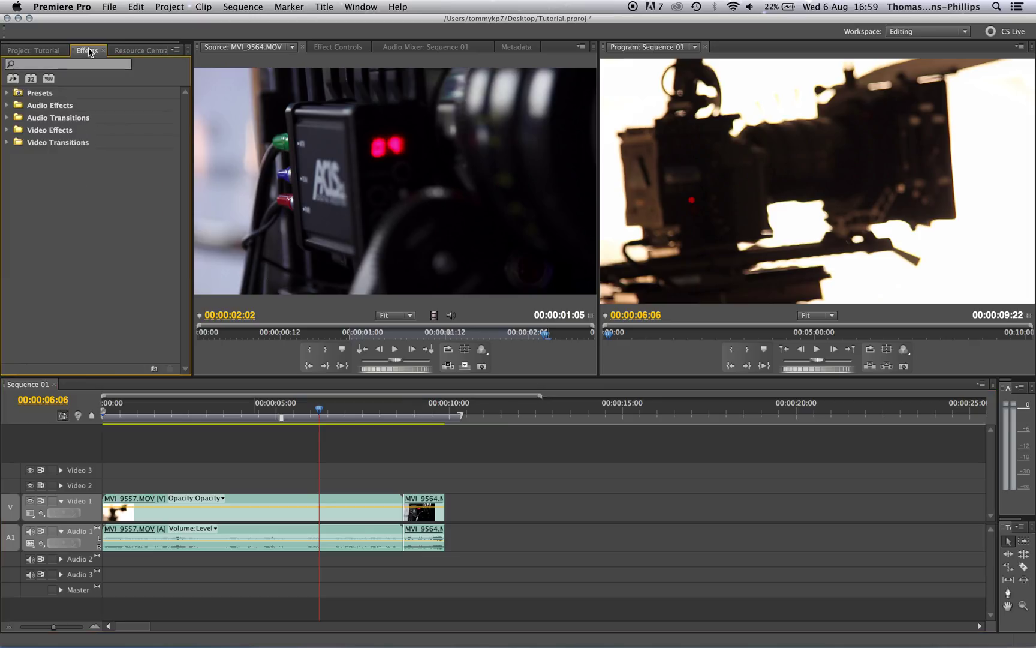
left_click(362, 7)
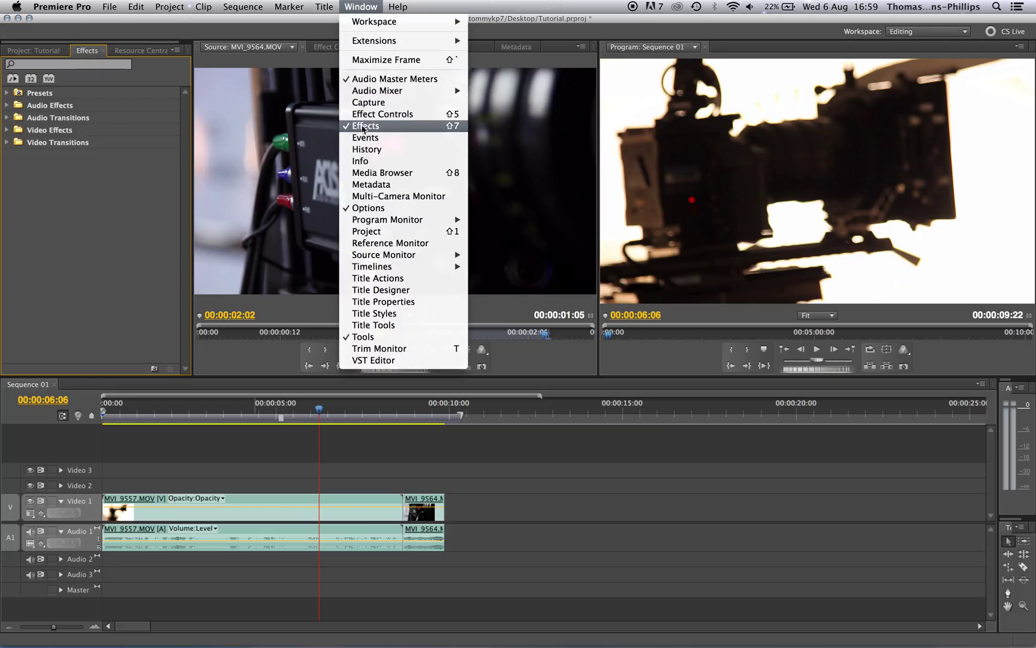
left_click(13, 193)
left_click(6, 130)
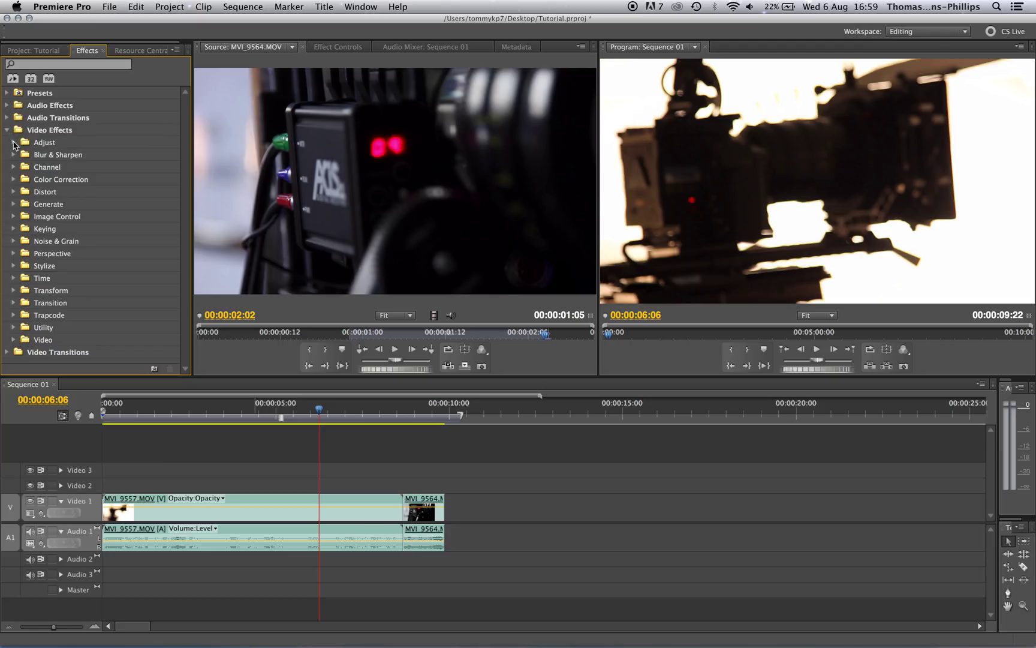
Examine the effects in the Adjust, Blur & Sharpen and Channel groups, collapsing each group after viewing
left_click(14, 143)
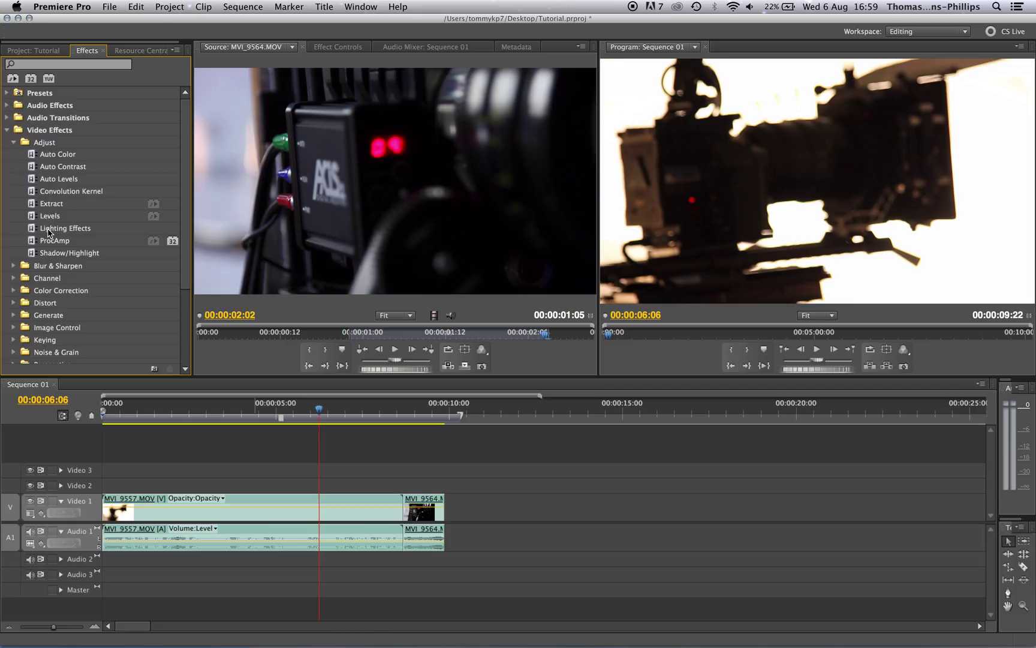
left_click(13, 143)
left_click(13, 155)
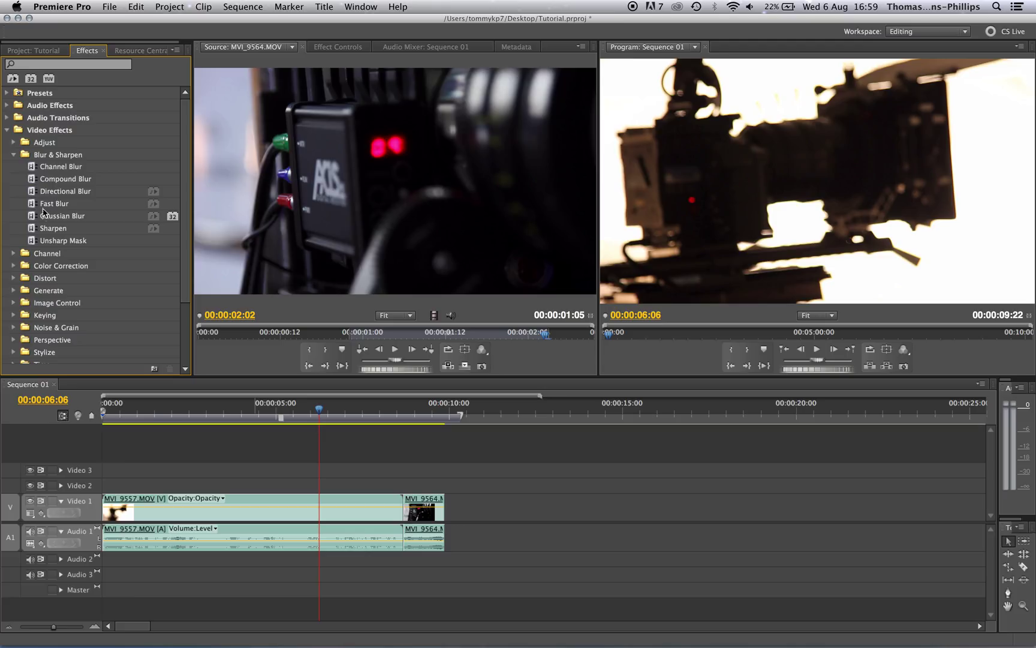
left_click(13, 156)
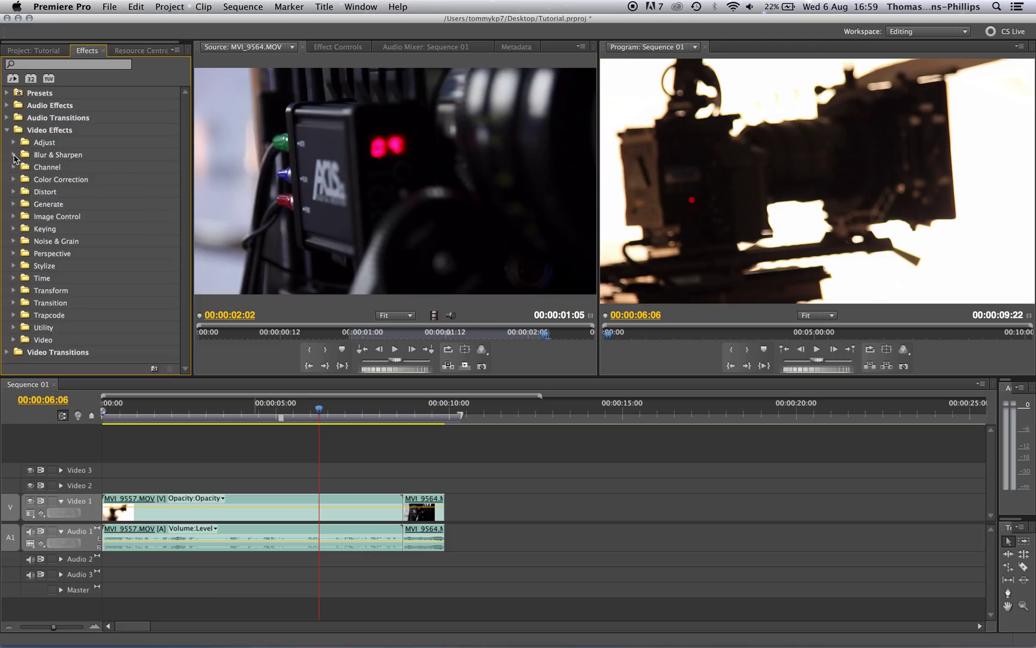
left_click(13, 167)
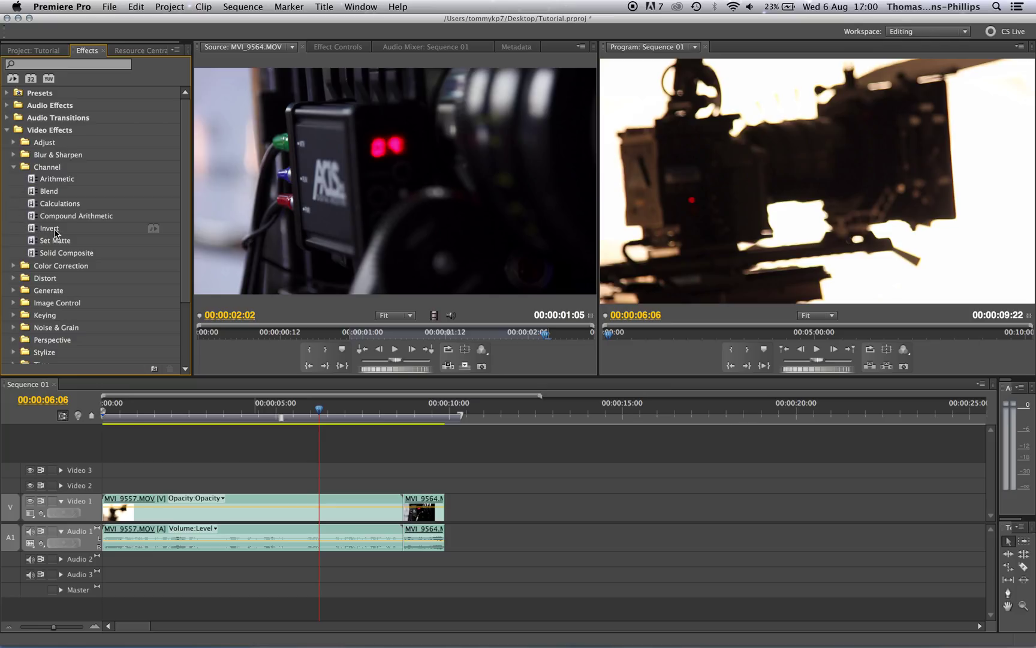
left_click(14, 167)
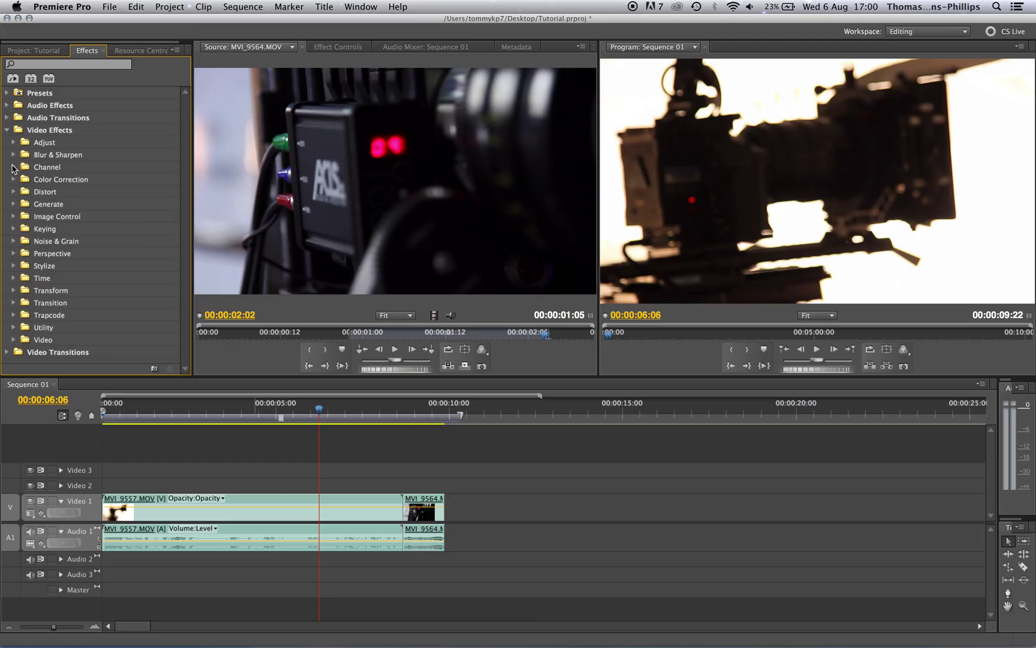
Examine the video effects available in the Color Correction and Distort groups, collapsing each after viewing
left_click(15, 179)
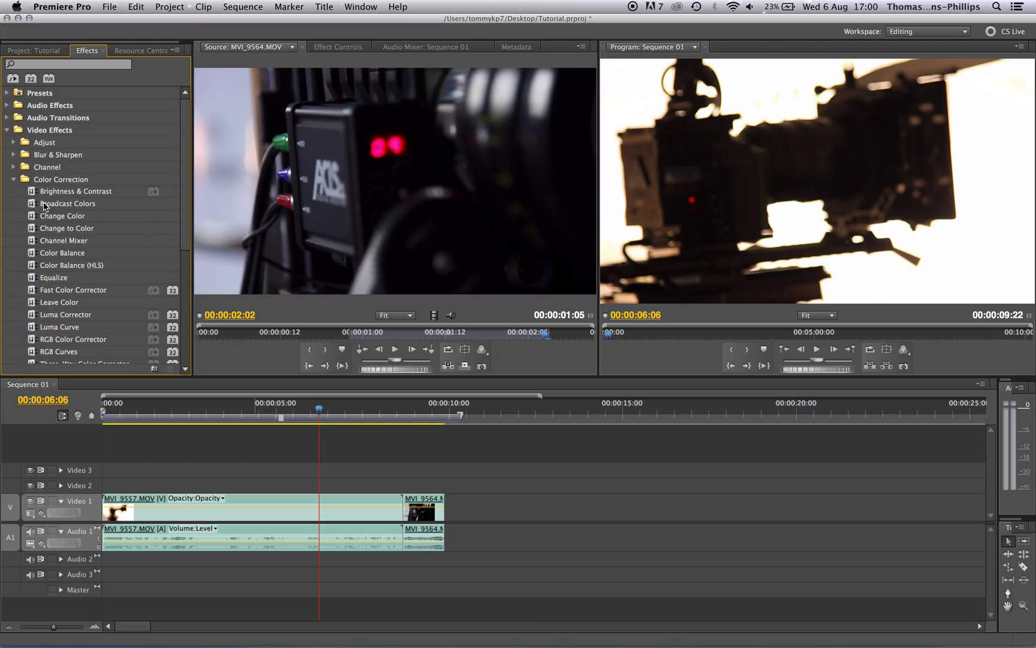
scroll(18, 180, "down", 2)
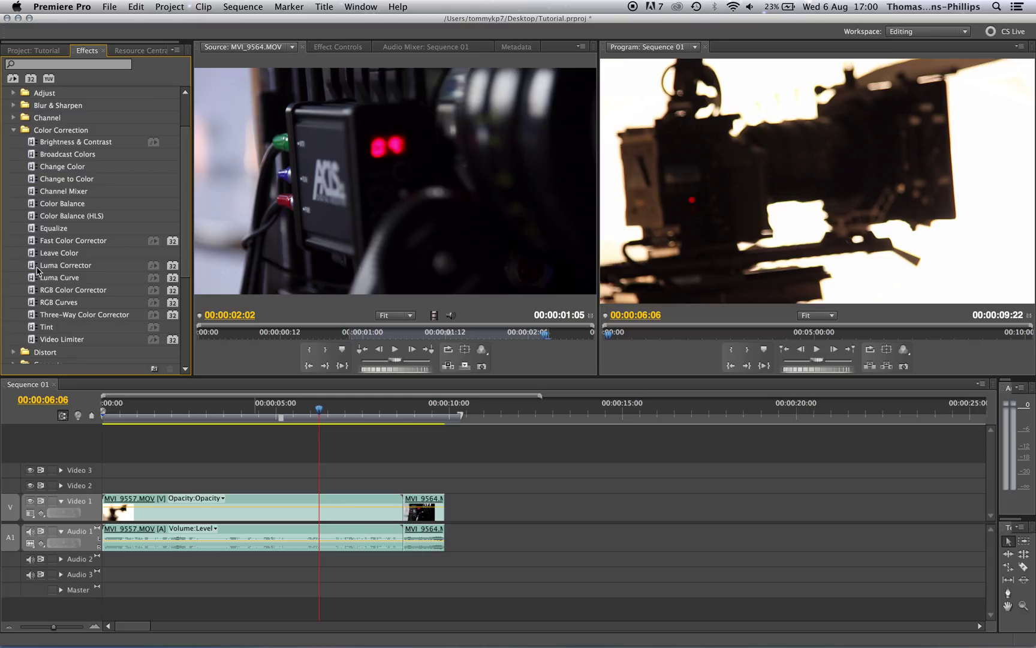
left_click(14, 130)
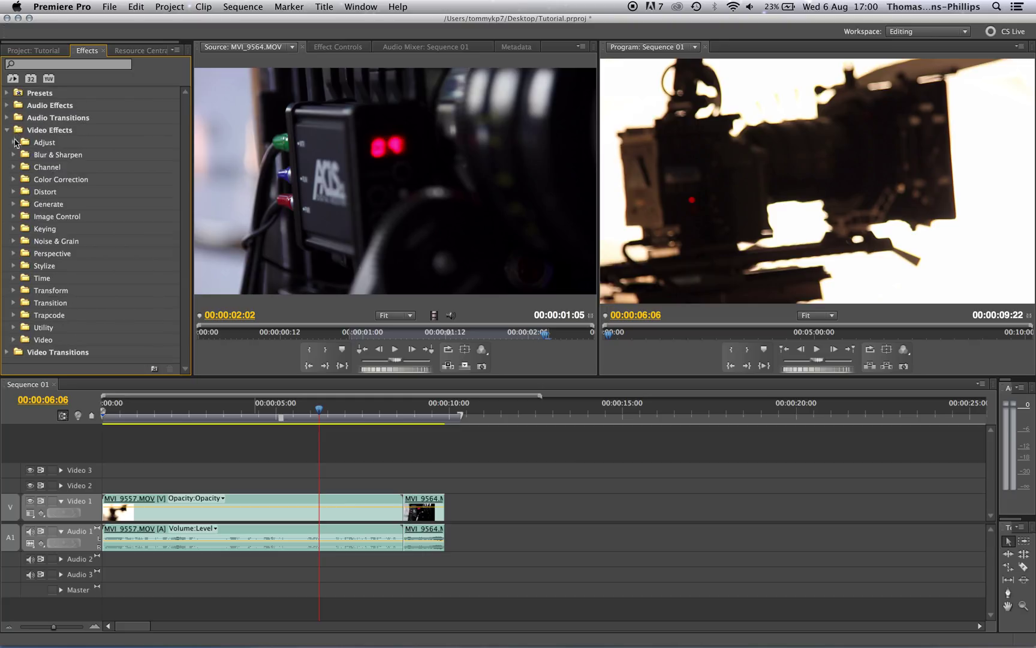
left_click(14, 191)
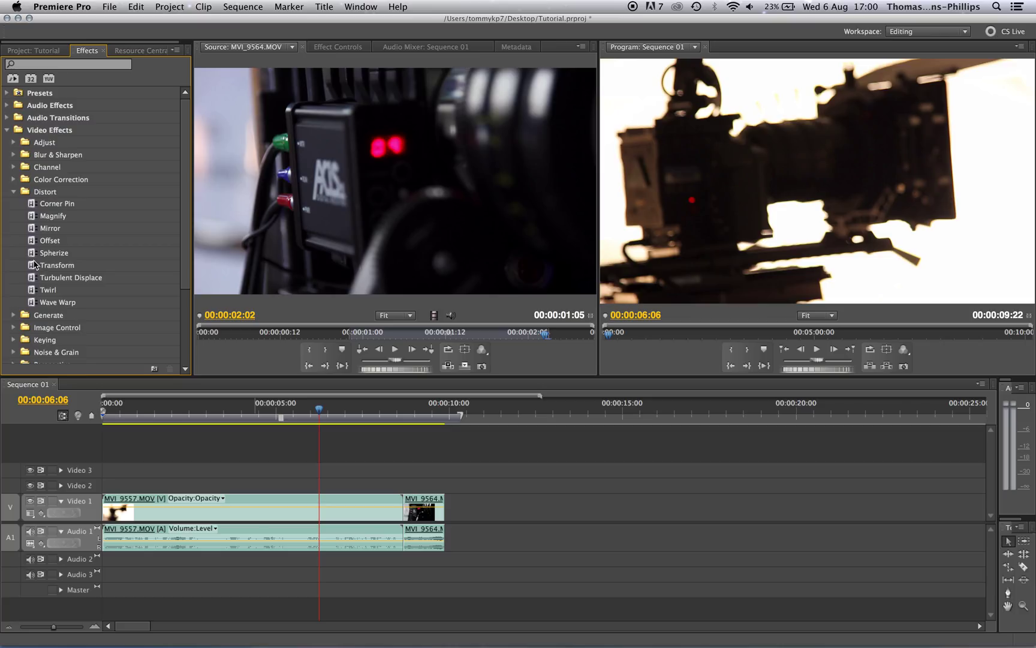
left_click(14, 192)
Examine the Generate and Image Control effects, collapse both groups, and expand the Keying group
left_click(13, 204)
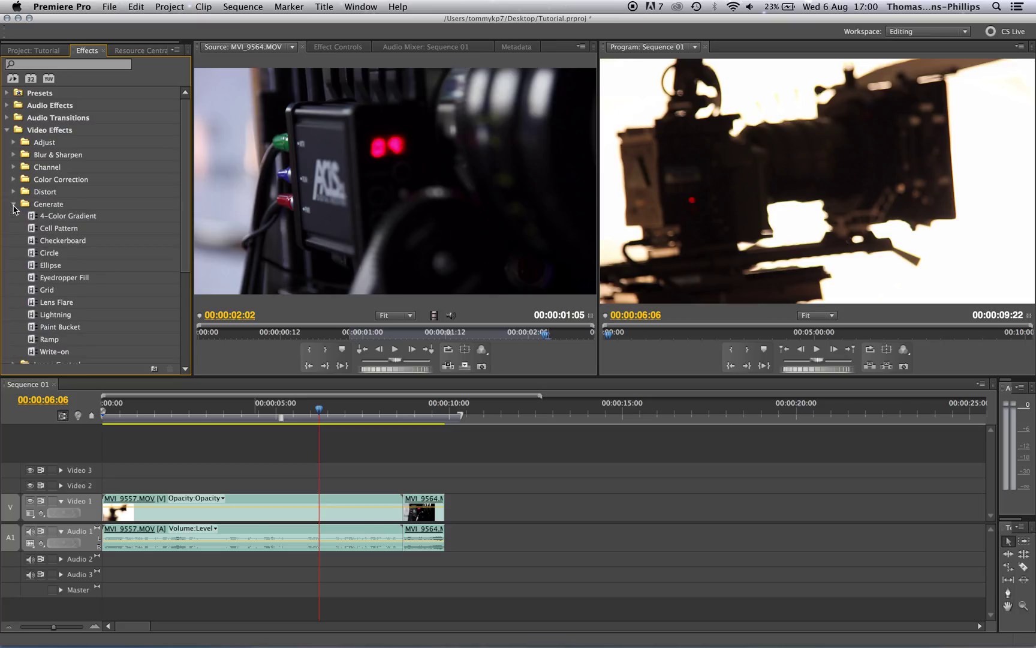
scroll(19, 223, "down", 2)
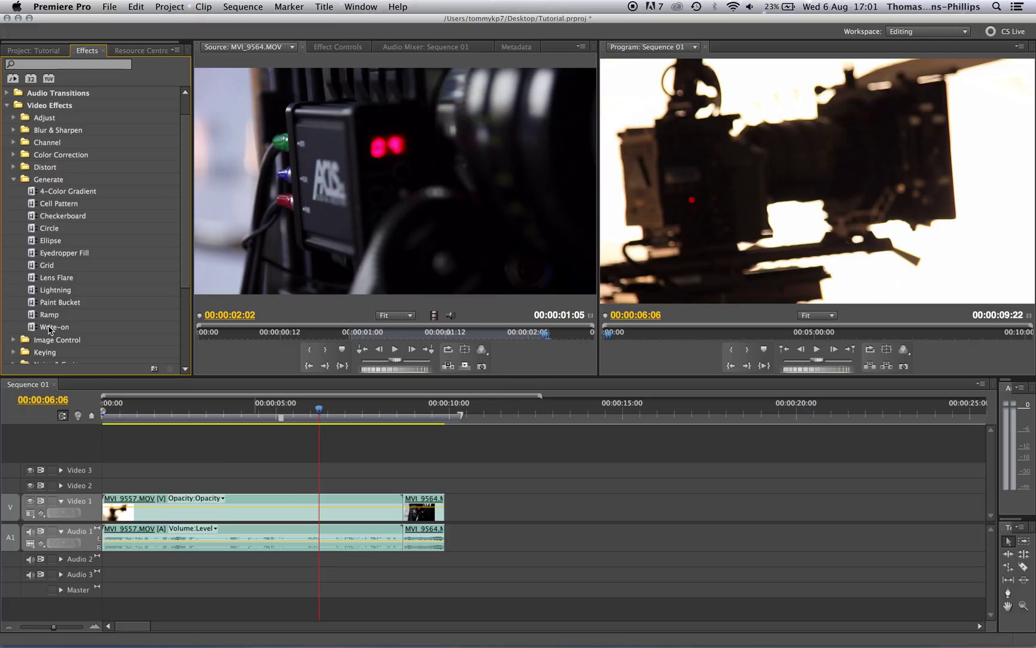
left_click(13, 180)
left_click(14, 217)
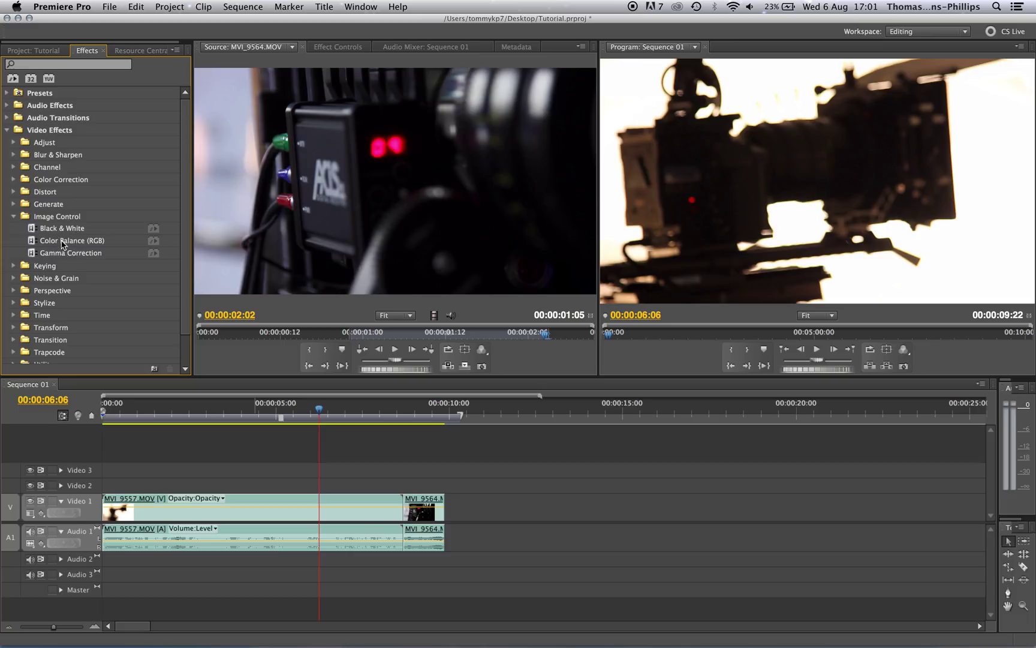
left_click(14, 216)
left_click(14, 229)
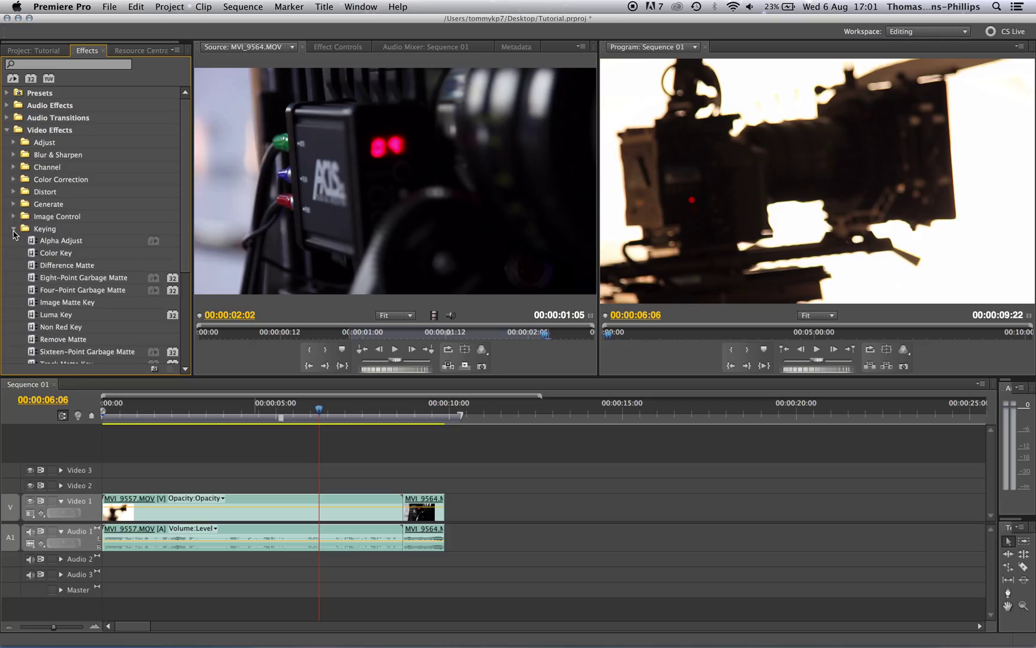
Examine the remaining Keying effects and those in Noise & Grain and Perspective, collapsing each group after viewing
scroll(18, 240, "down", 5)
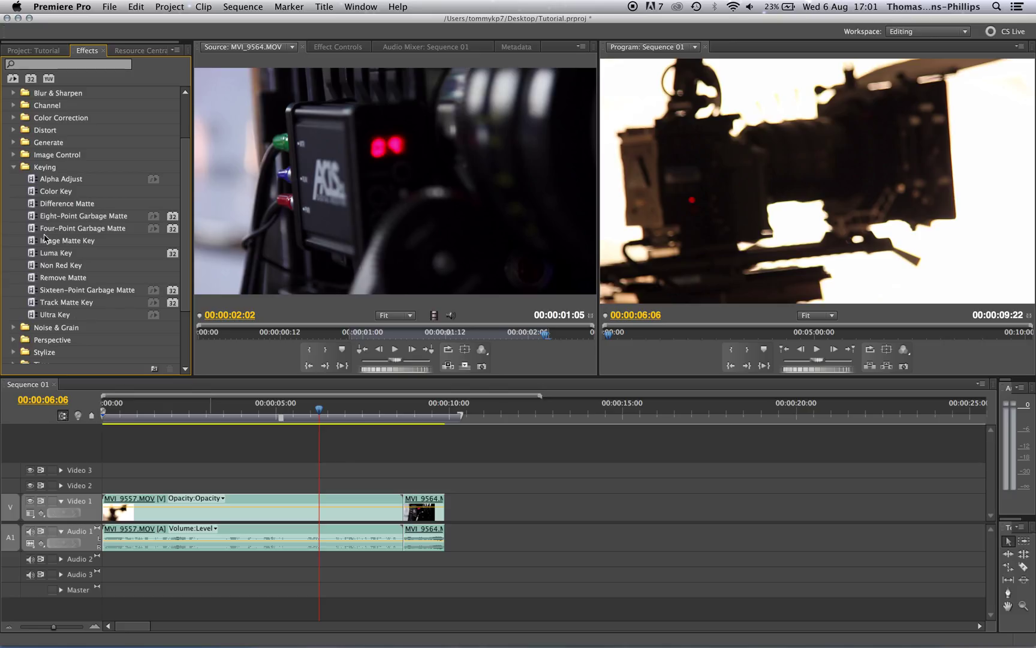
left_click(14, 168)
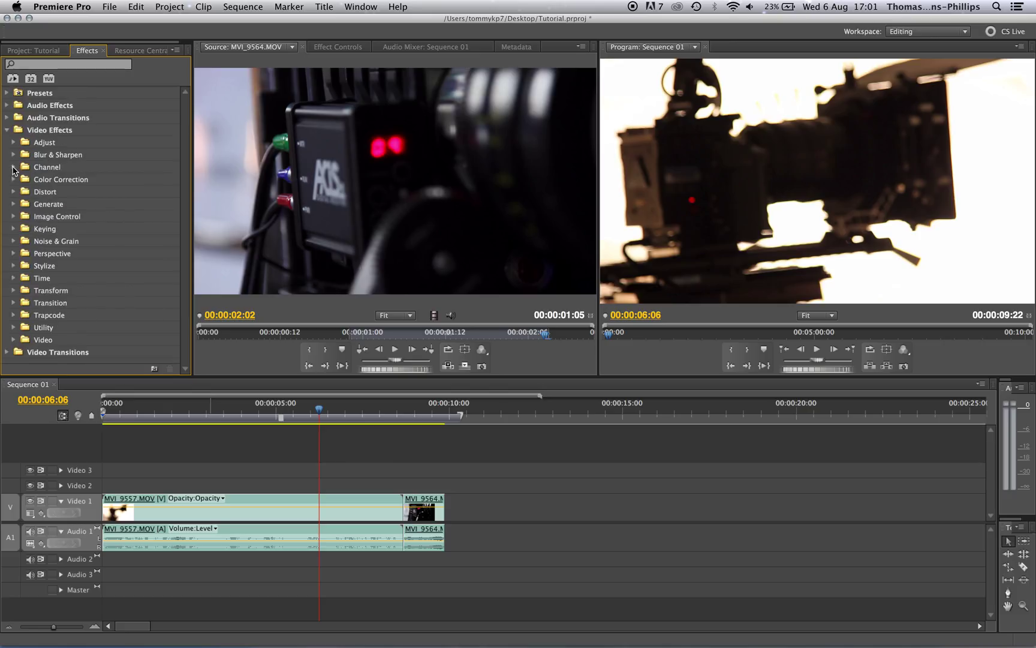
left_click(14, 242)
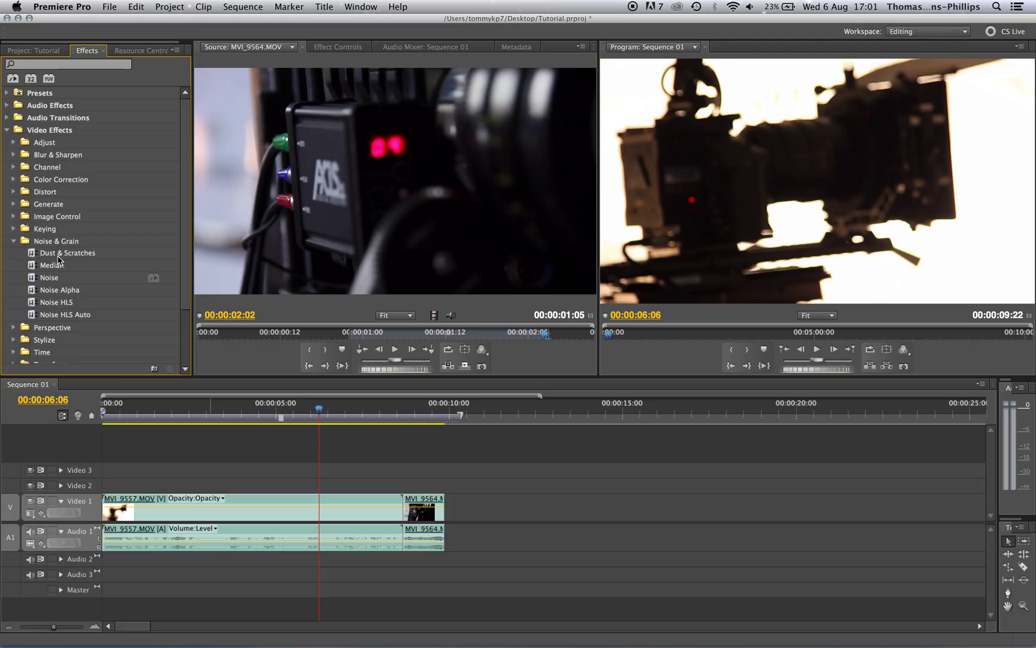
left_click(15, 241)
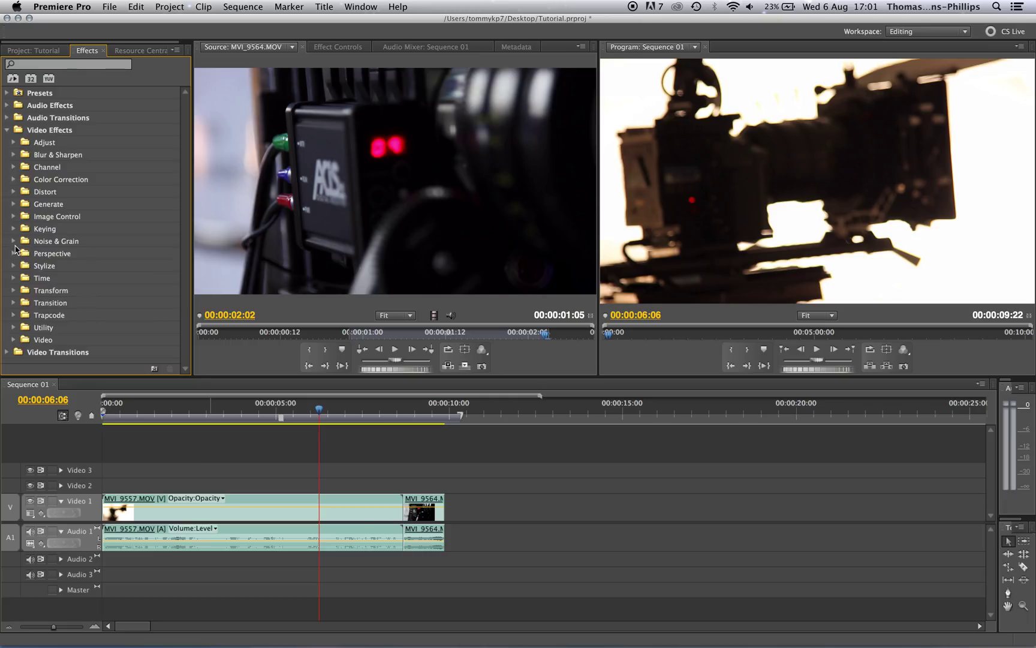
left_click(15, 254)
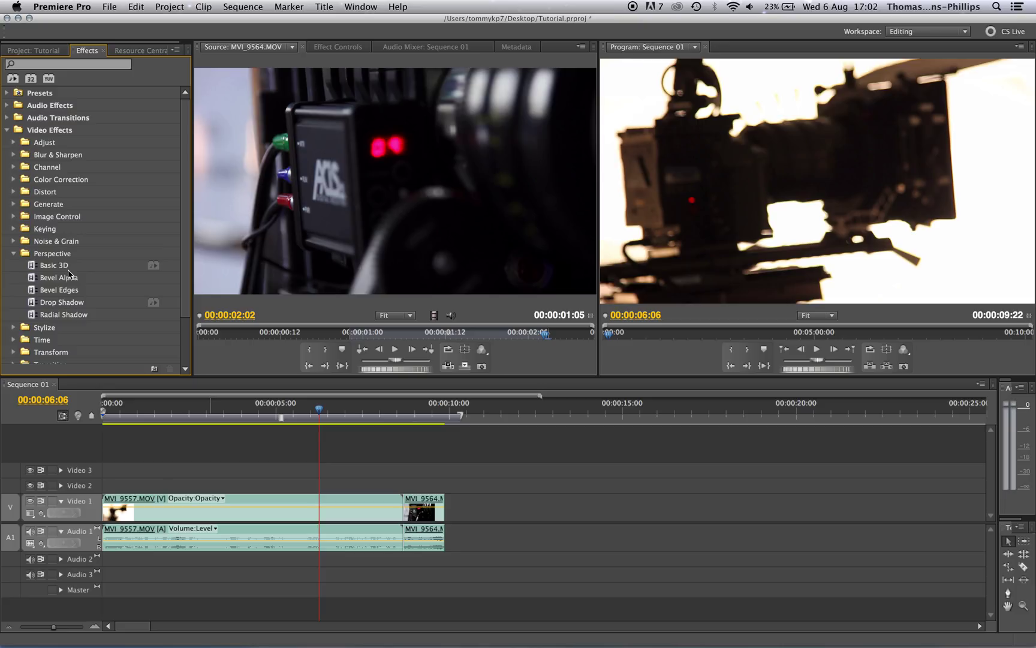
left_click(13, 253)
Examine the video effects available in the Stylize and Time groups, collapsing each after viewing
left_click(14, 266)
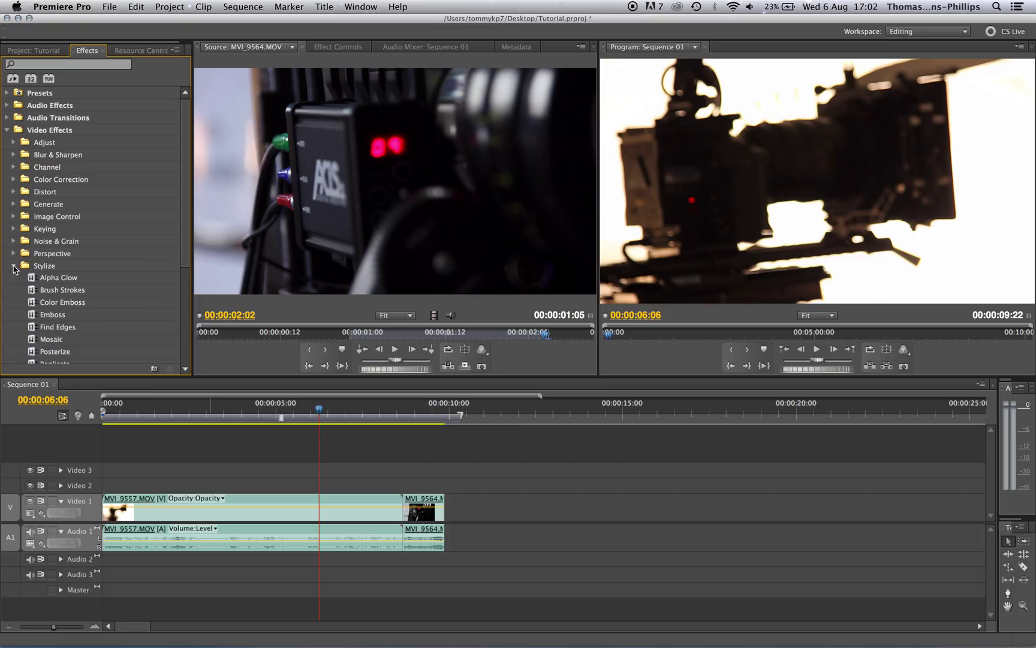
scroll(66, 301, "down", 5)
scroll(66, 302, "up", 1)
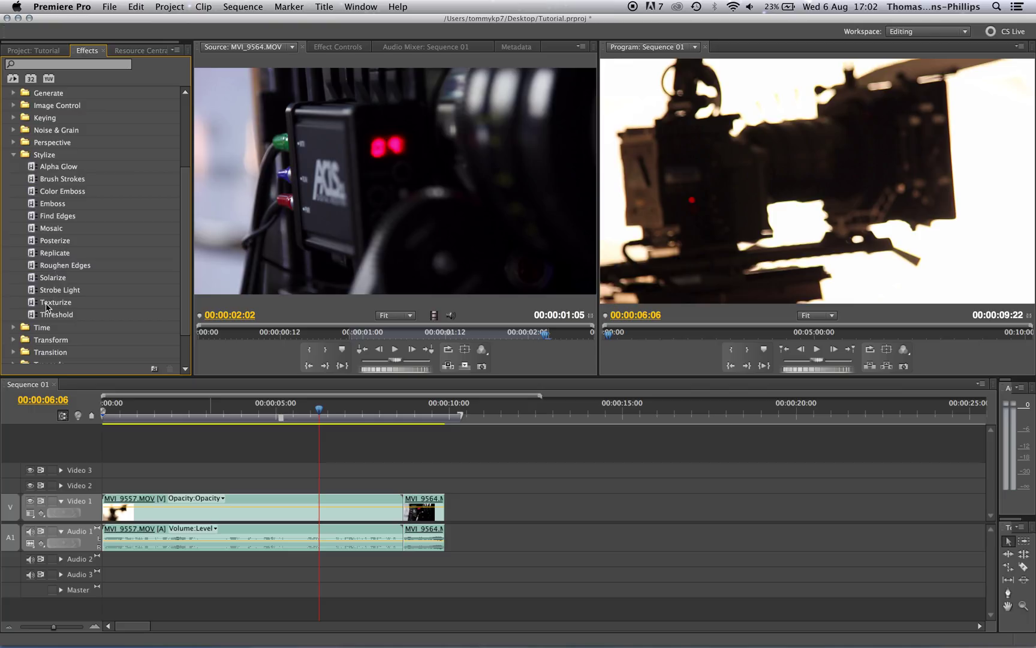
left_click(14, 156)
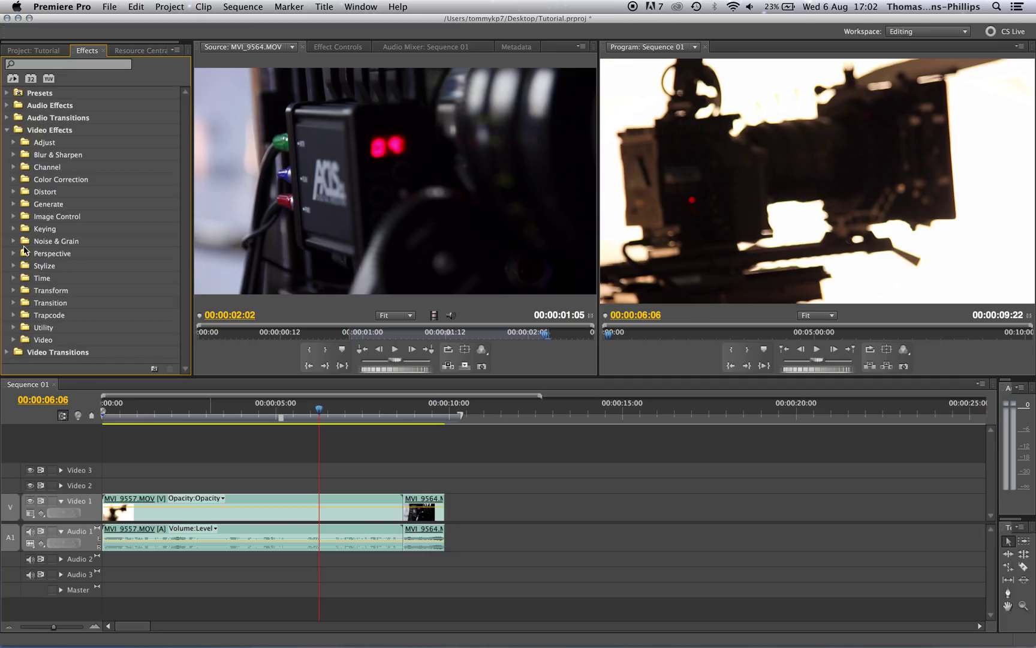
left_click(14, 279)
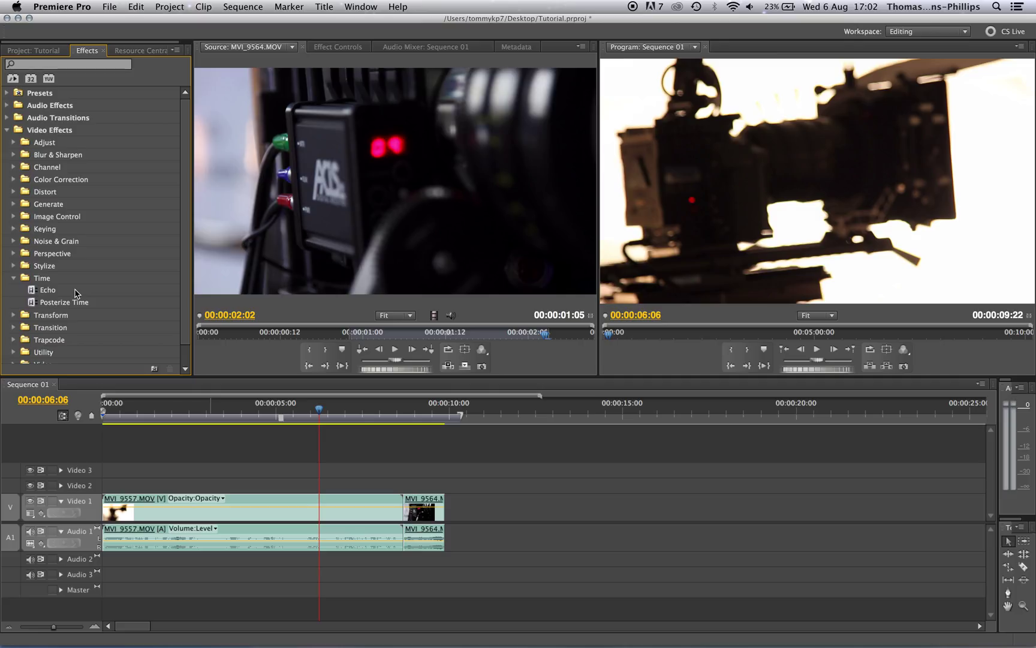
left_click(15, 276)
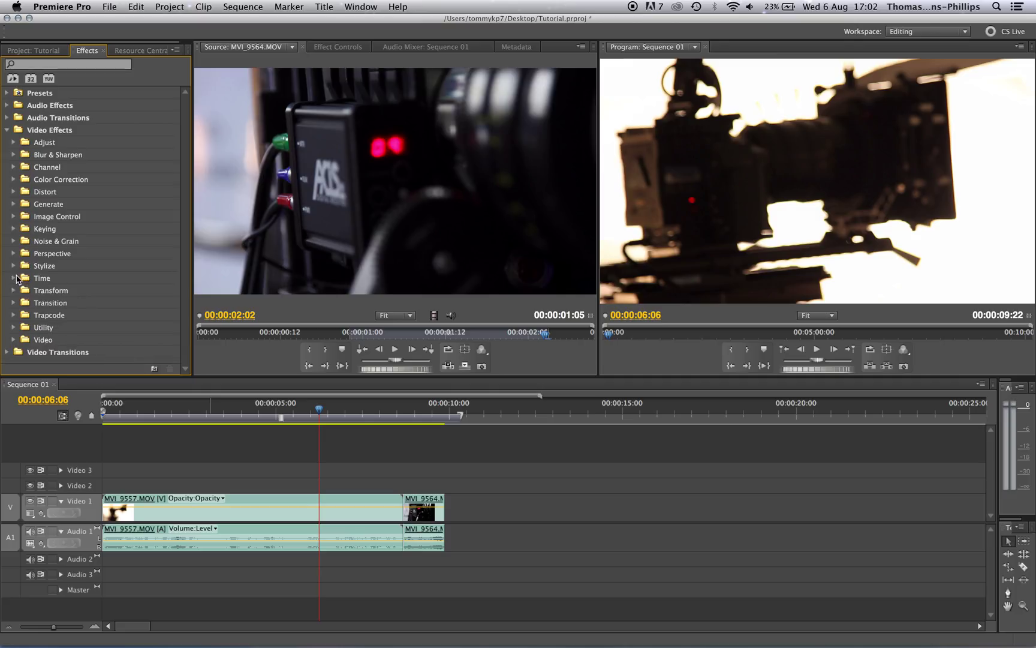
Examine the video effects available in the Transform and Transition groups, collapsing each after viewing
left_click(13, 291)
scroll(16, 307, "down", 1)
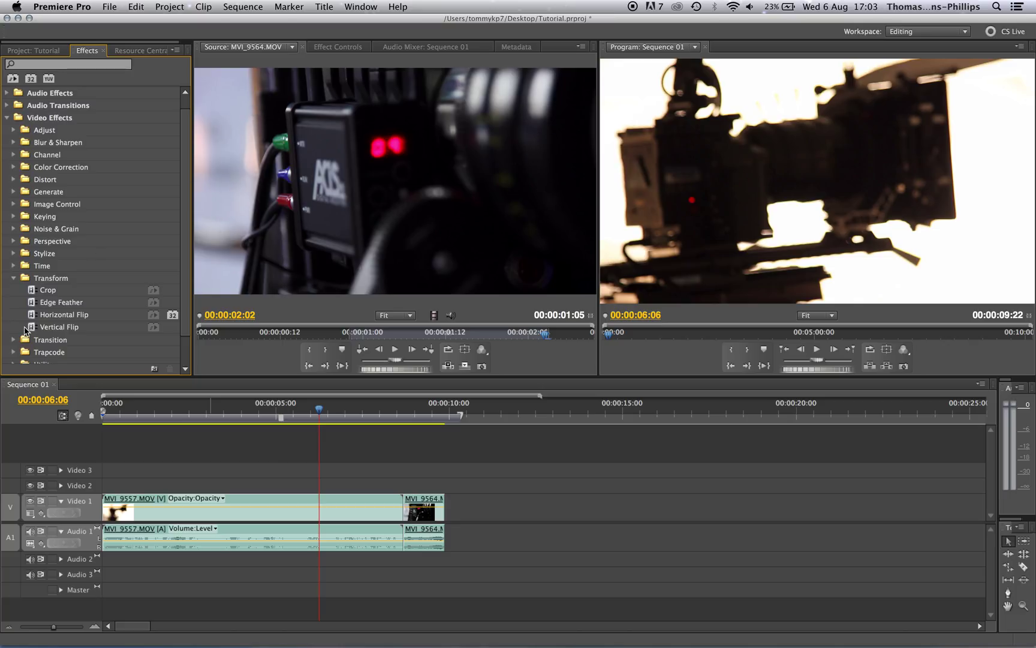
left_click(13, 278)
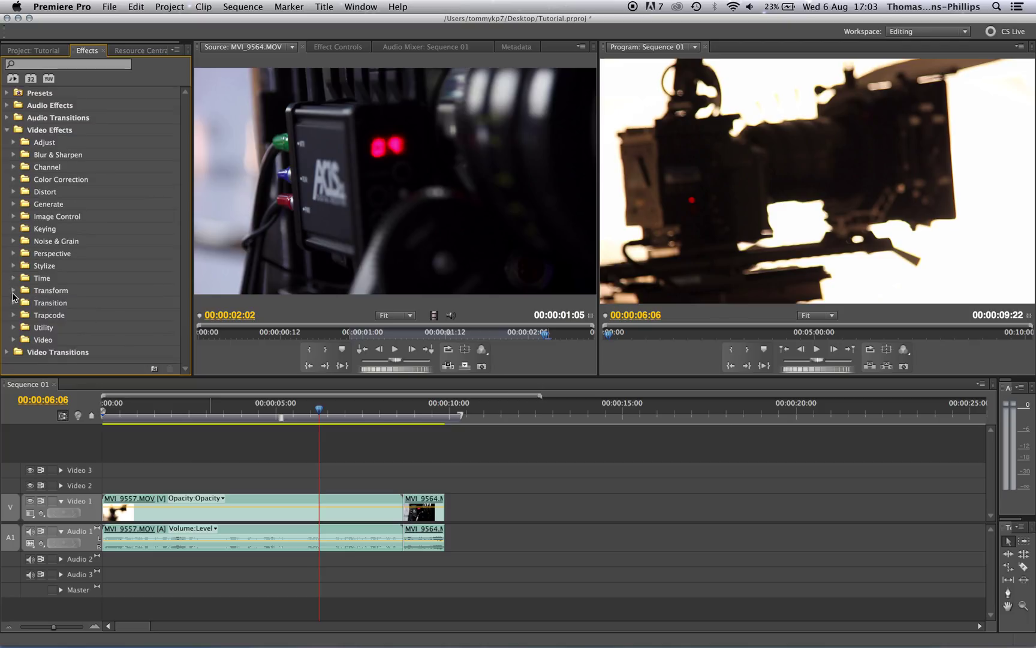
left_click(14, 290)
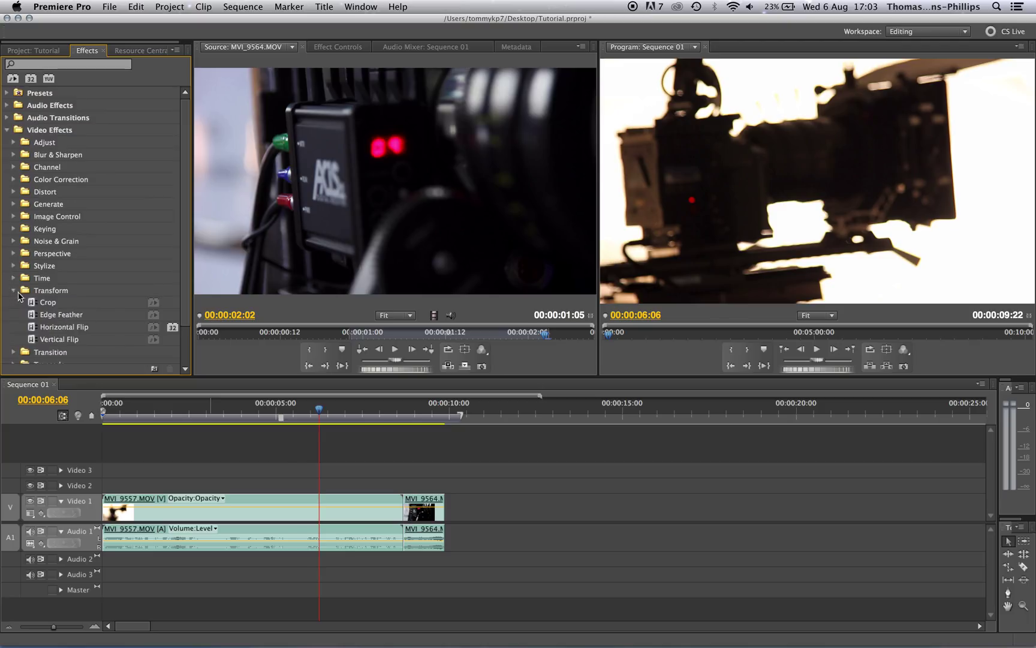
left_click(14, 290)
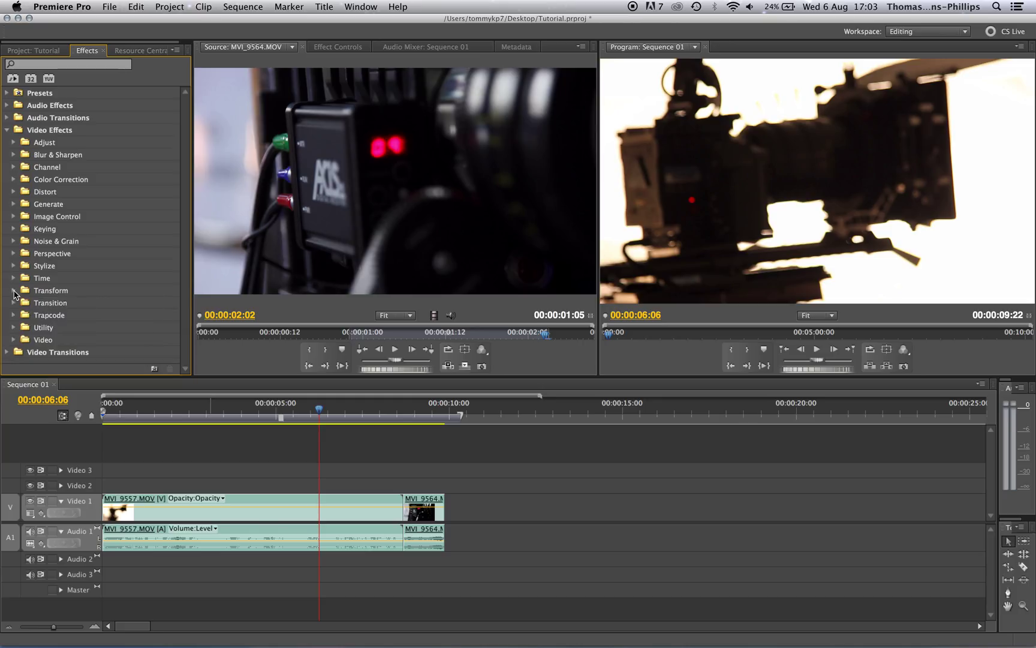
left_click(13, 304)
scroll(115, 339, "down", 3)
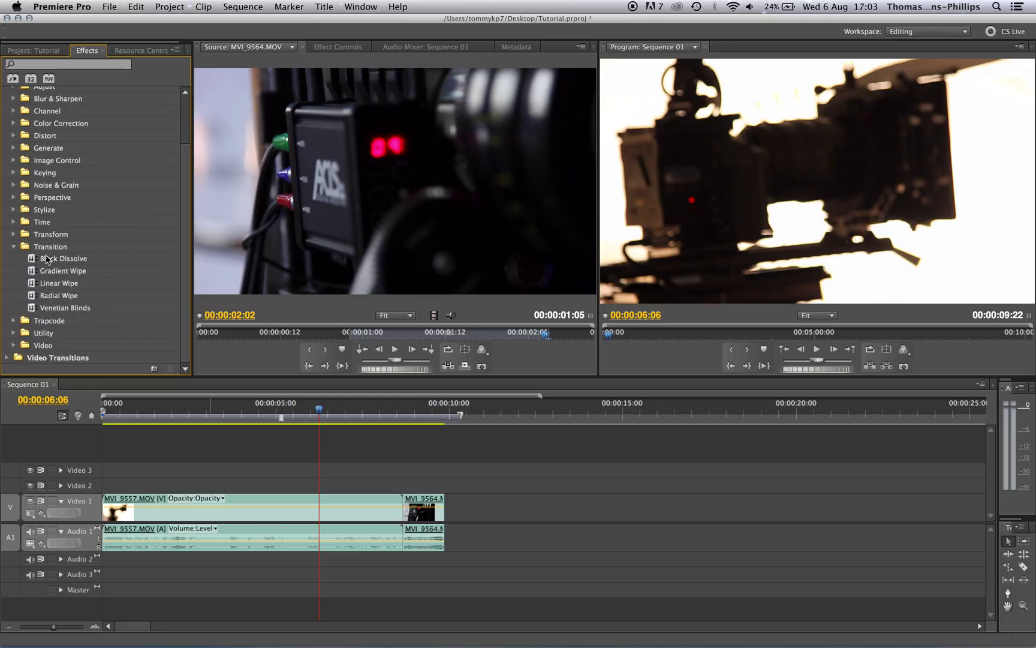
left_click(14, 248)
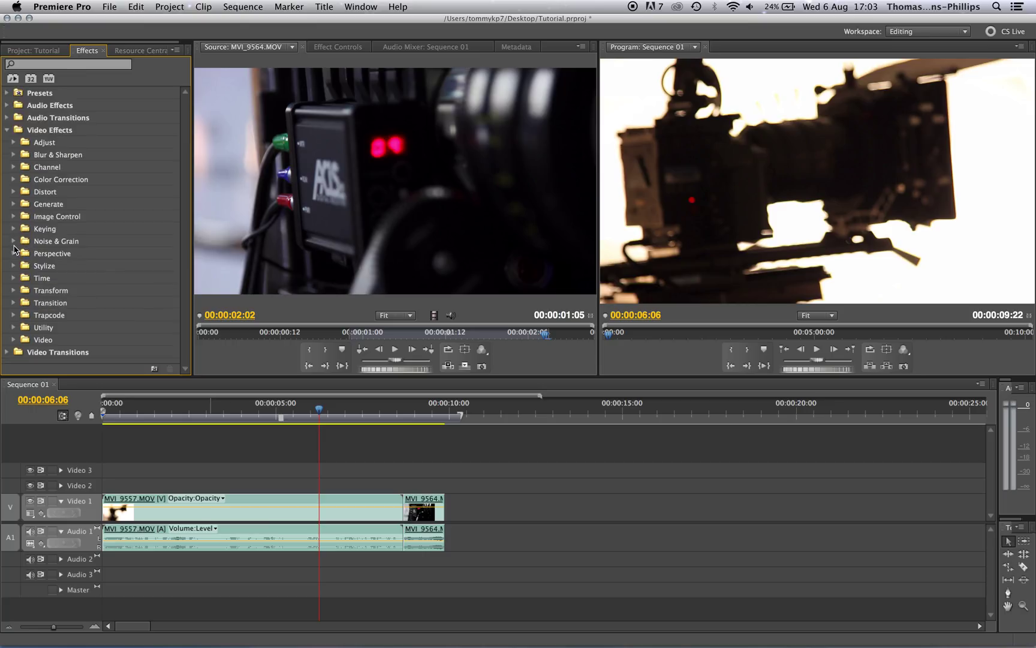
Examine the video effects available in the Utility and Video groups, collapsing each after viewing
left_click(14, 328)
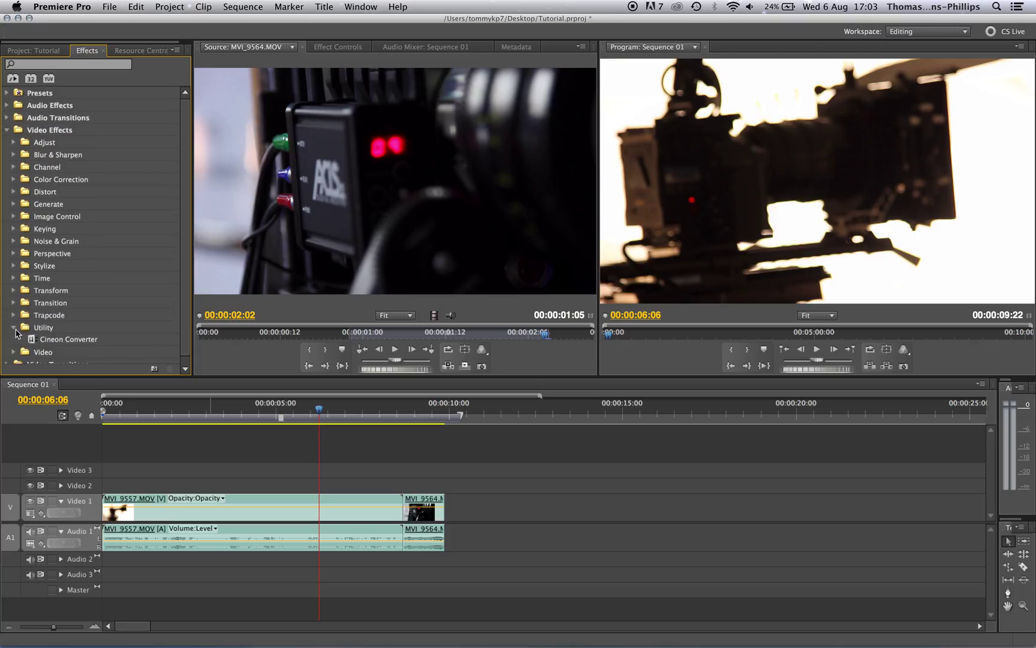
left_click(14, 327)
left_click(14, 340)
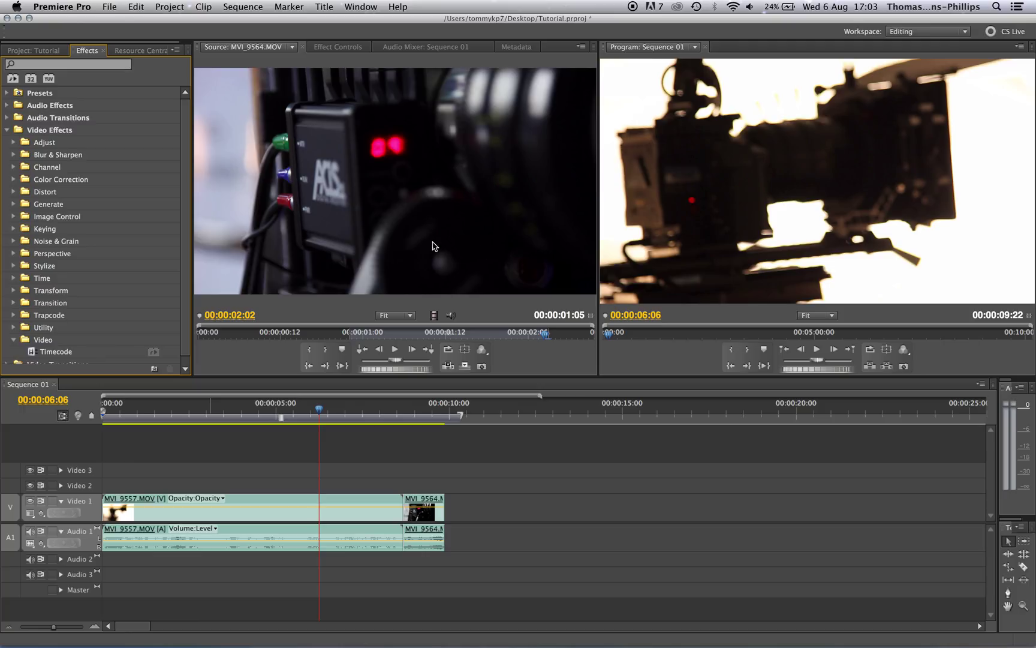
left_click(15, 340)
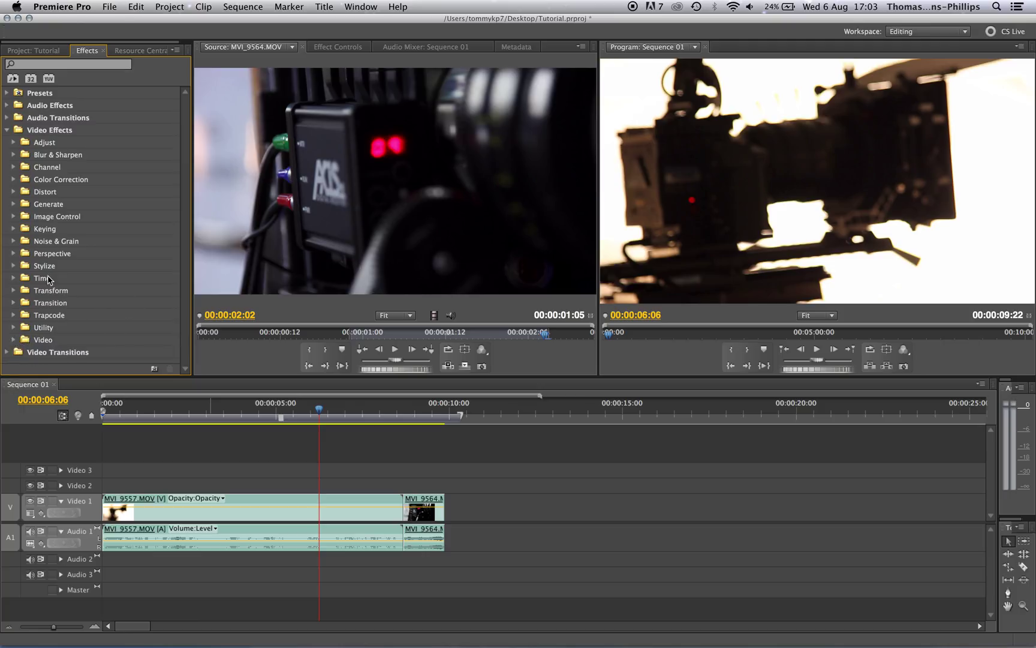
Apply the Image Control effect Black & White to the MVI_9557.MOV clip on Video 1 and display the clip's effect controls
left_click(14, 216)
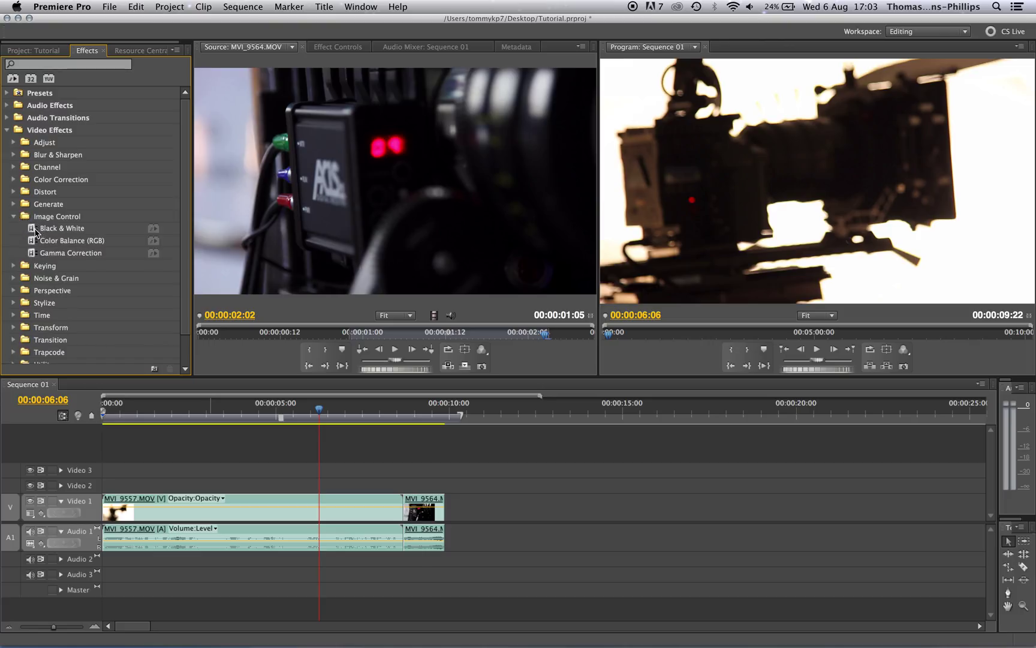
left_click_drag(35, 230, 303, 509)
left_click(252, 410)
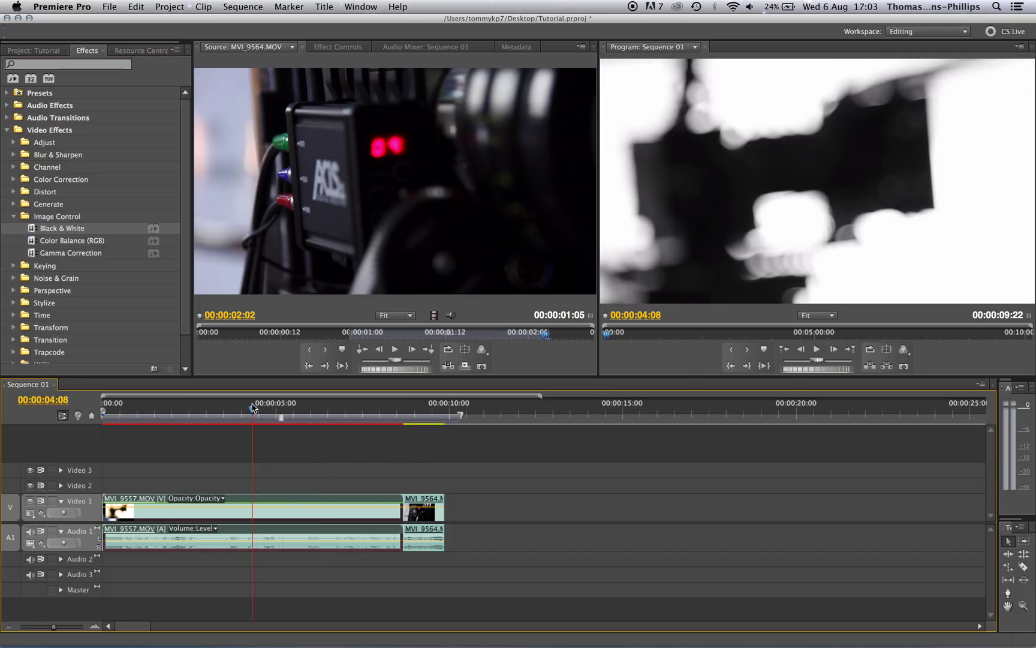
double_click(217, 518)
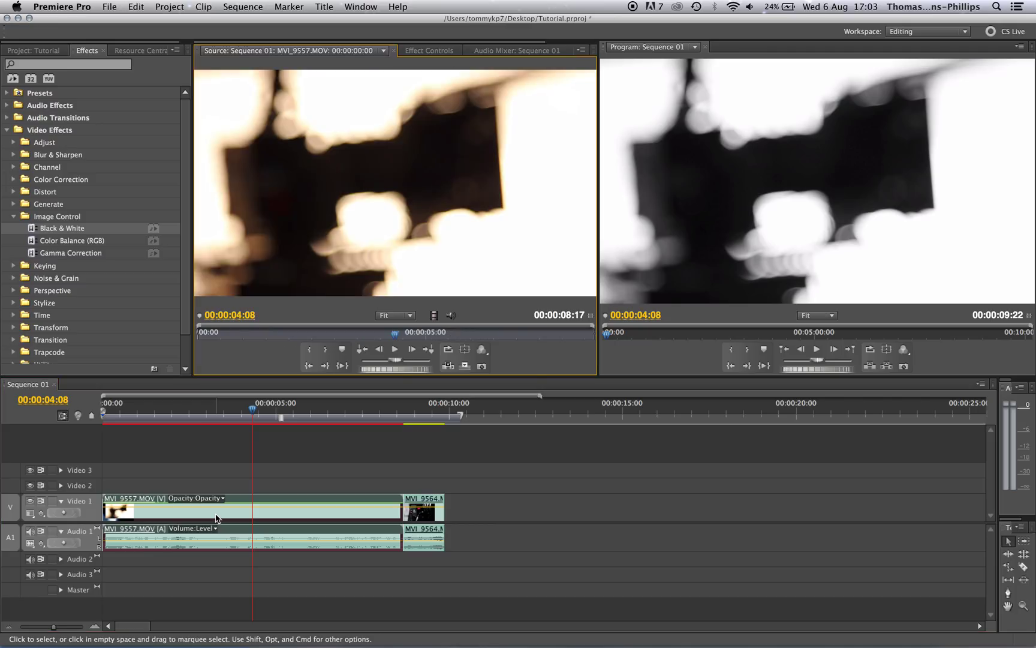
left_click(423, 51)
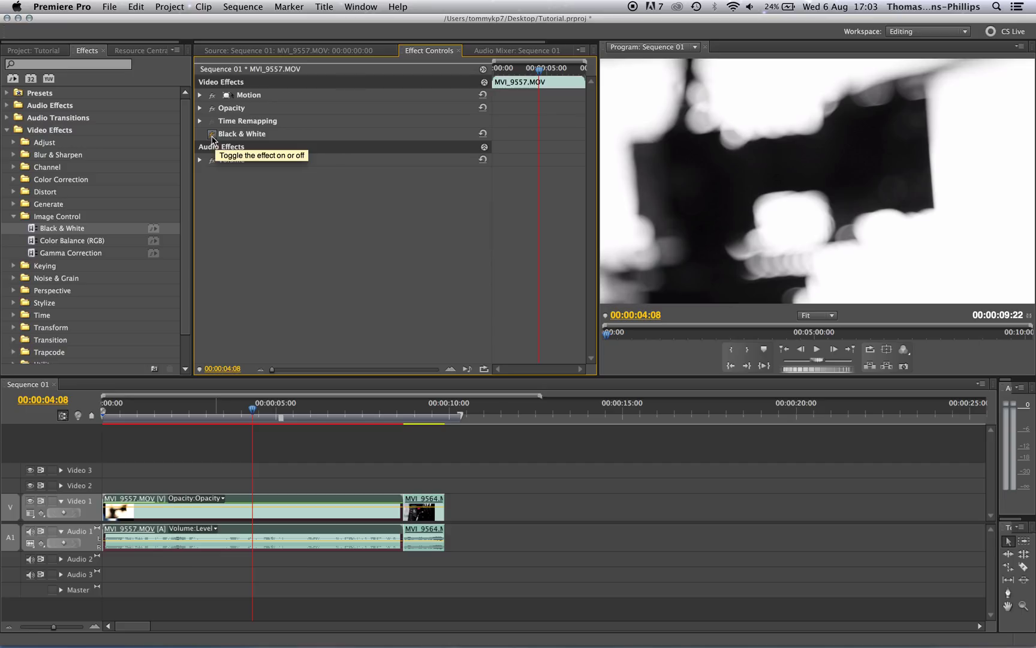
Toggle the clip's Black & White effect off and on to compare the picture, leaving it enabled and selected
left_click(213, 139)
left_click(213, 139)
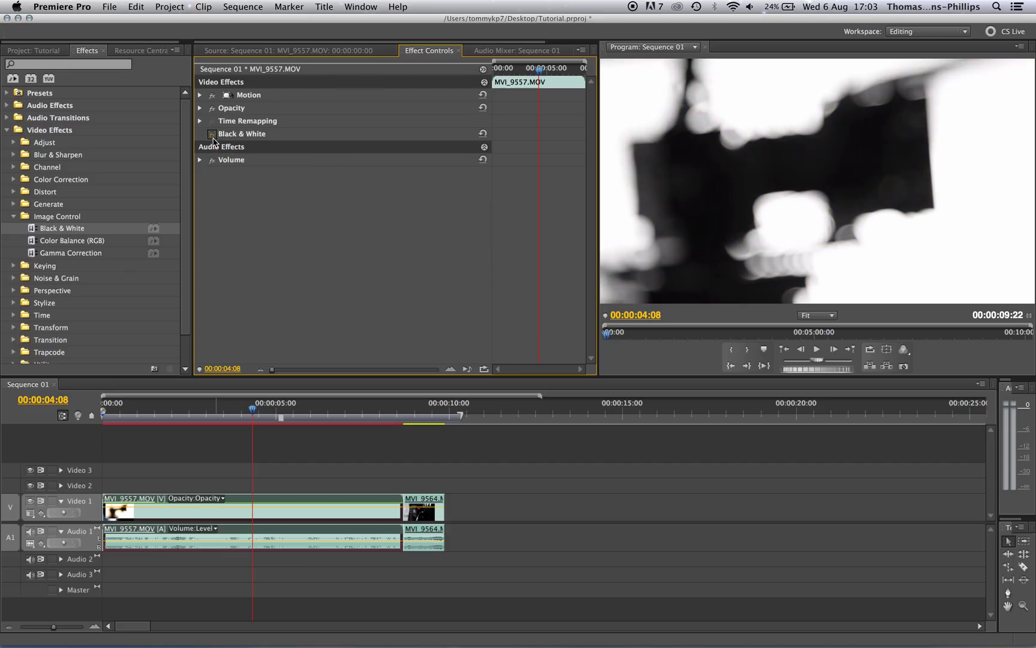
left_click(212, 139)
left_click(213, 134)
left_click(213, 140)
left_click(267, 135)
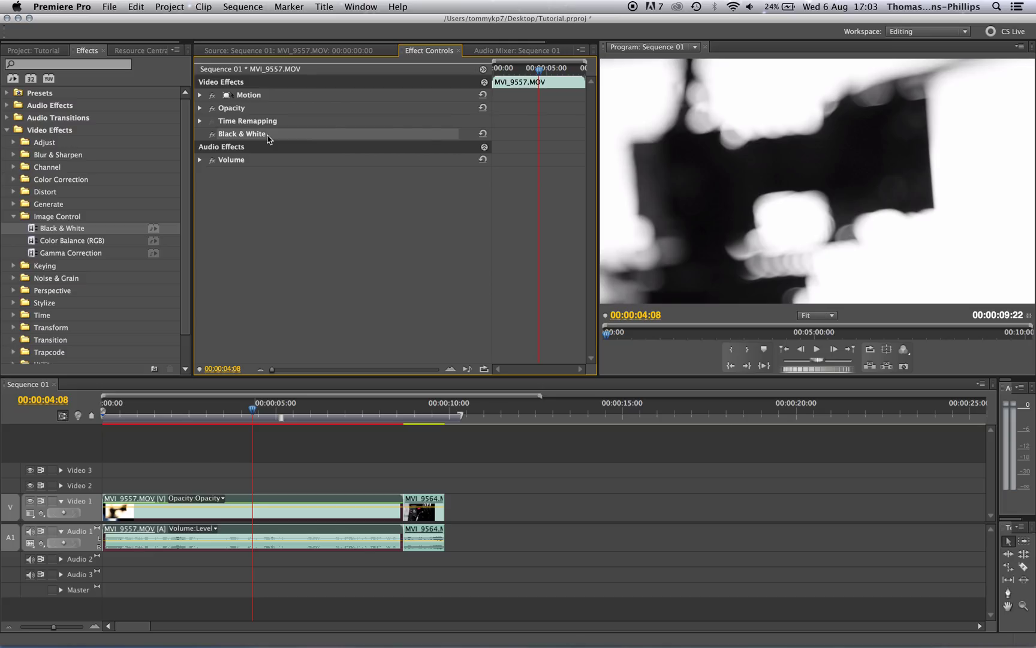
Preview the black-and-white clip at other points and park the playhead at 00:00:04:17
mouse_move(538, 69)
left_mouse_down()
mouse_move(525, 70)
mouse_move(552, 70)
left_mouse_up()
key("Home")
key("space")
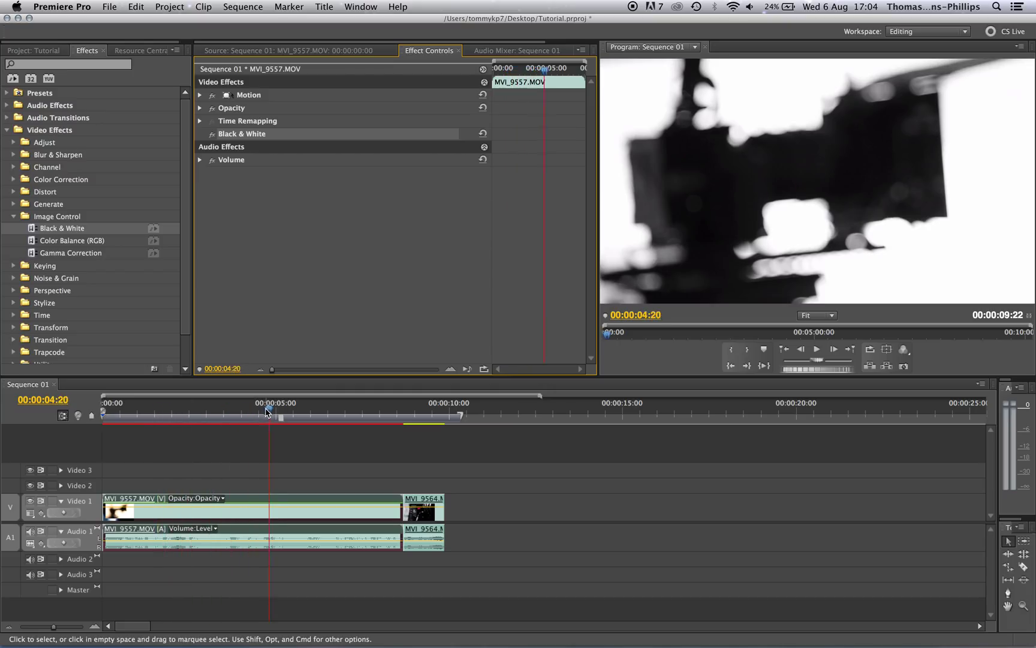
left_click(266, 412)
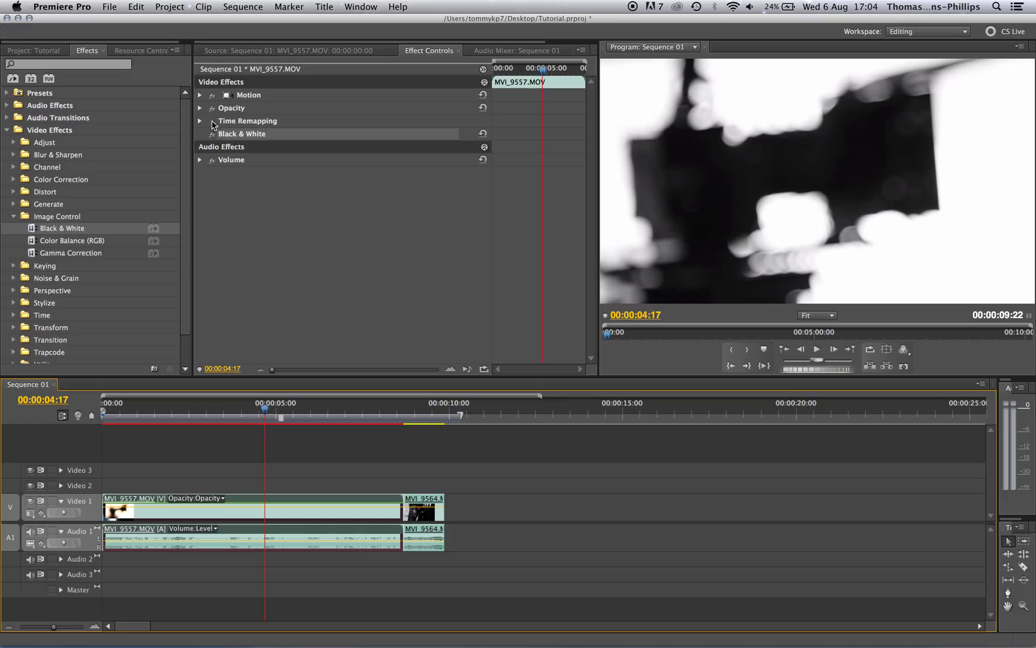
Add the Tint effect from the Color Correction group to the MVI_9557.MOV clip
left_click(15, 217)
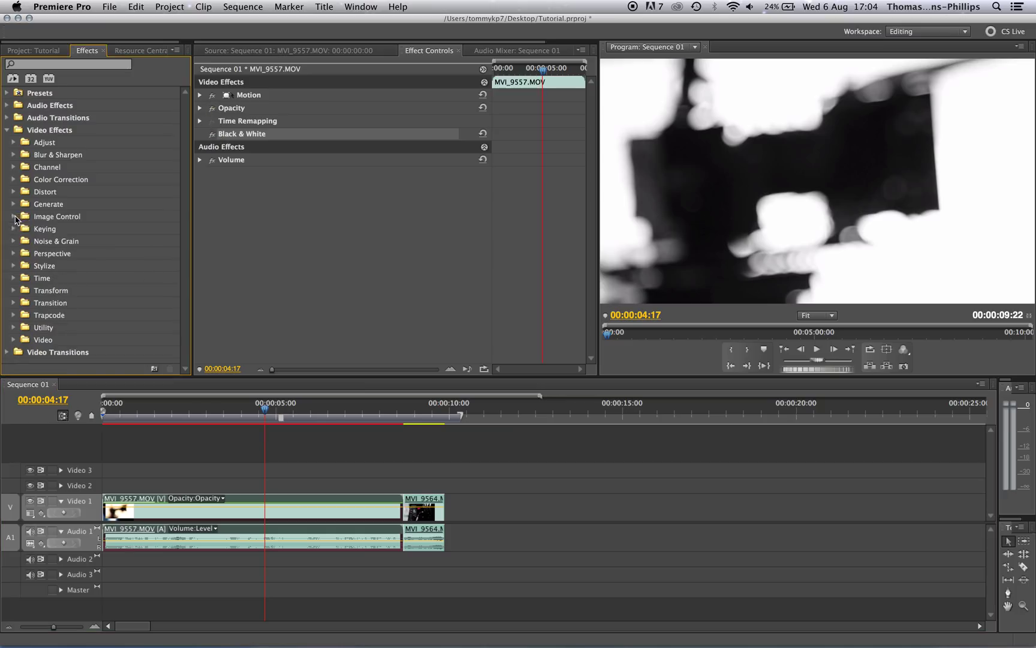
left_click(14, 179)
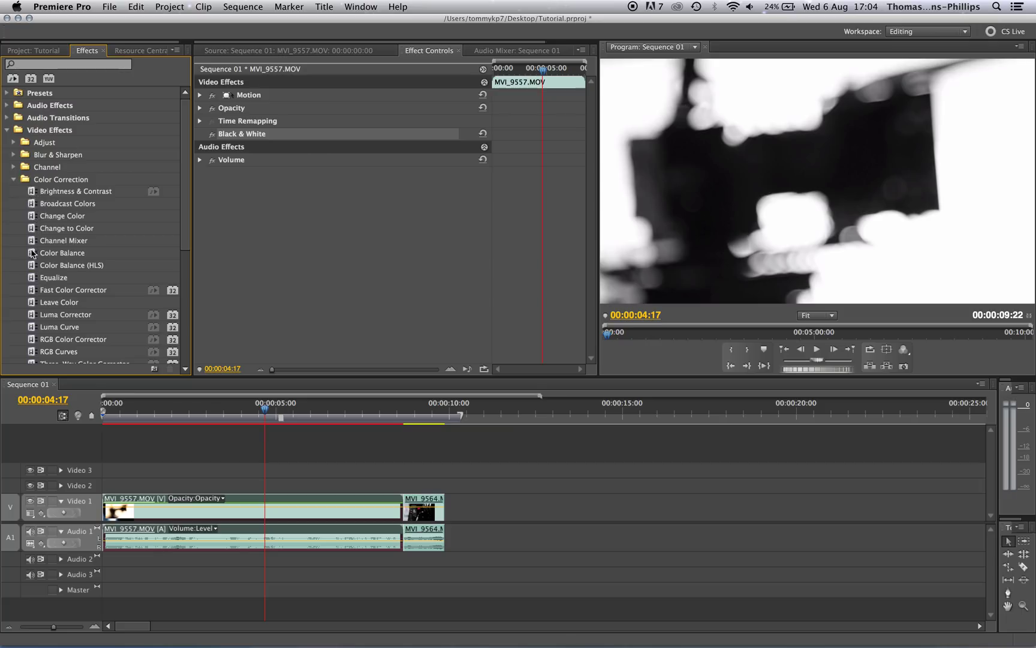
scroll(33, 301, "down", 5)
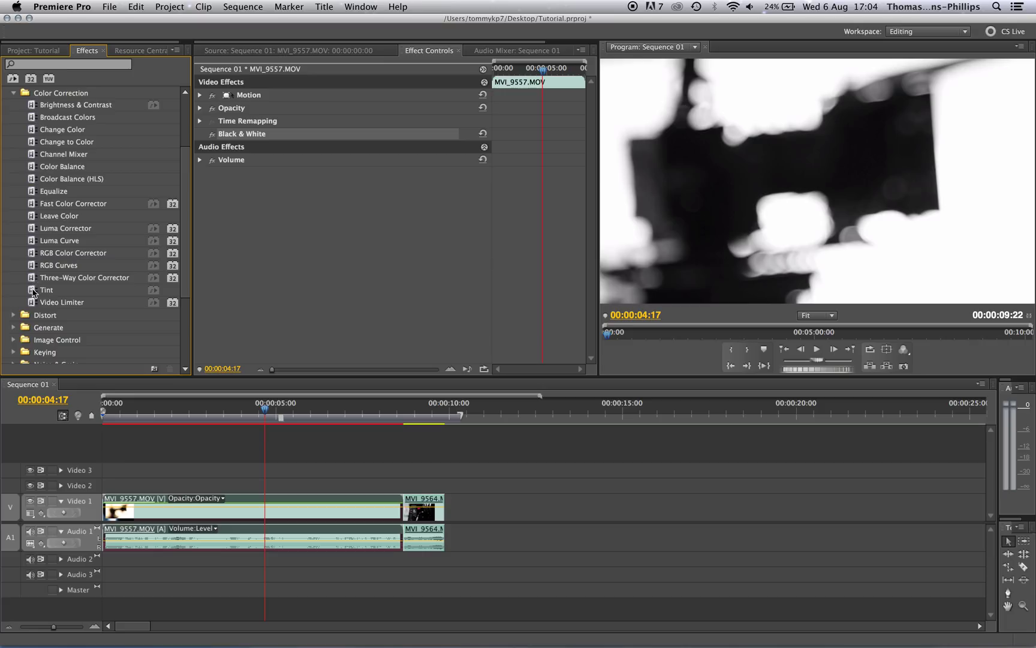
left_click_drag(33, 293, 300, 257)
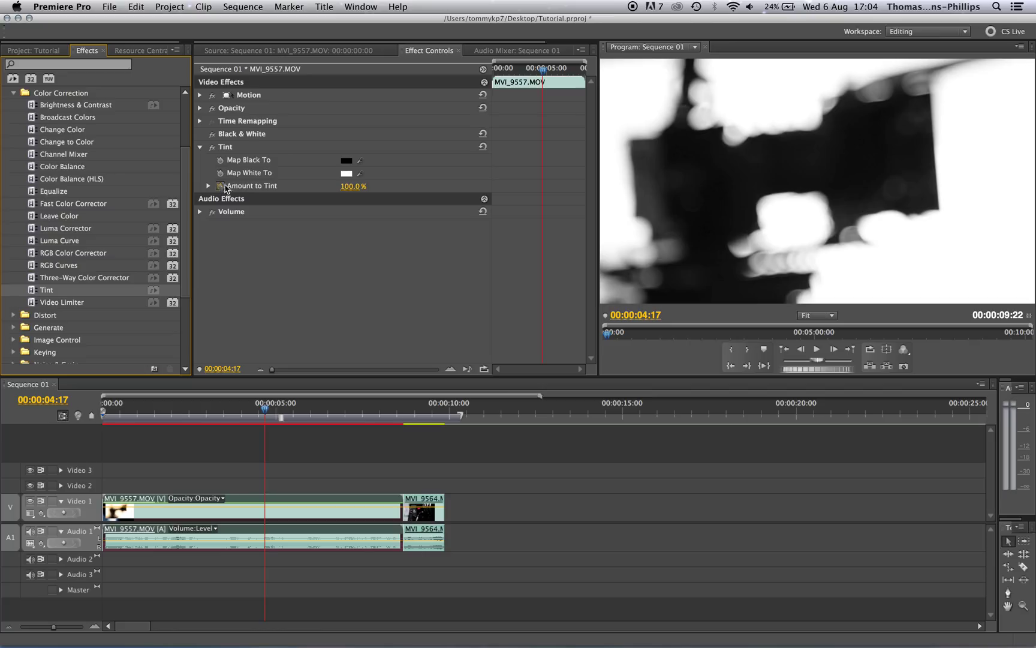
Disable the clip's Black & White effect and set Tint's Map Black To colour to dark red AC0404
left_click(213, 134)
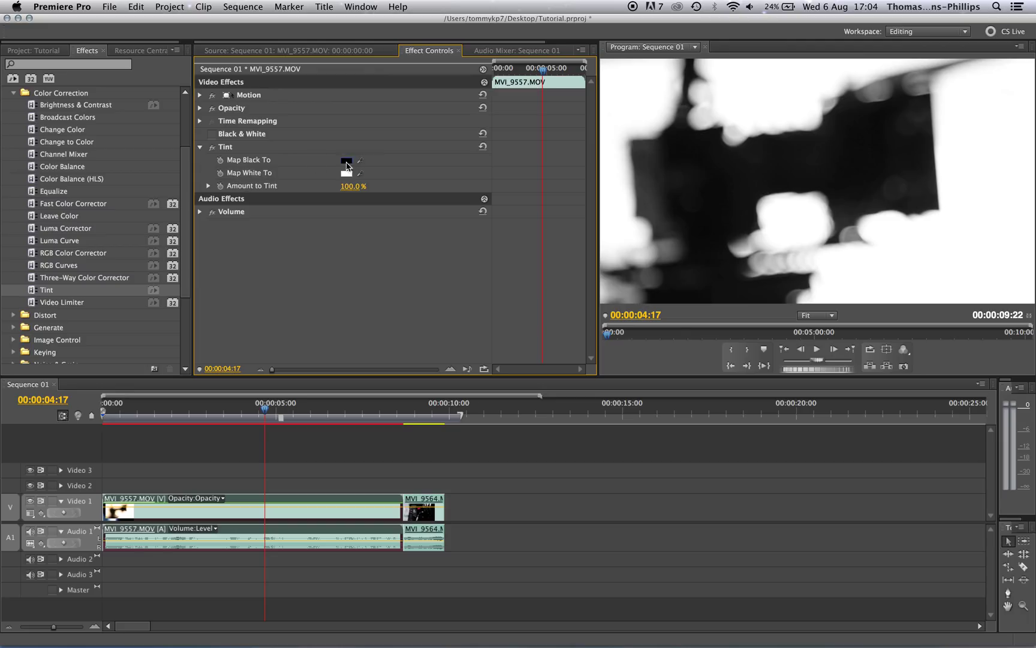
left_click(347, 162)
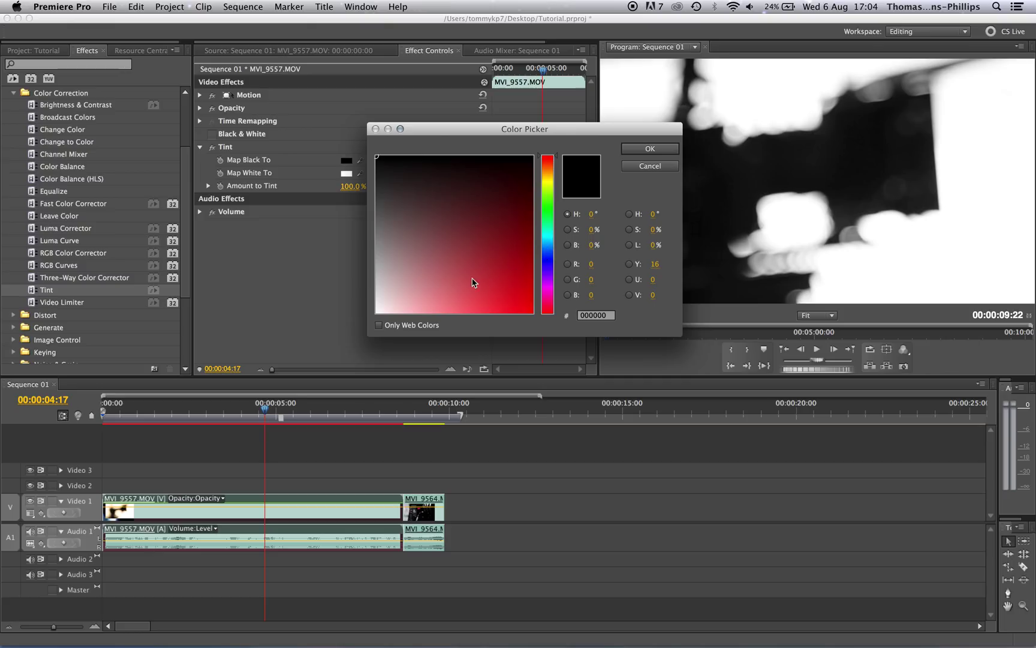
left_click(530, 263)
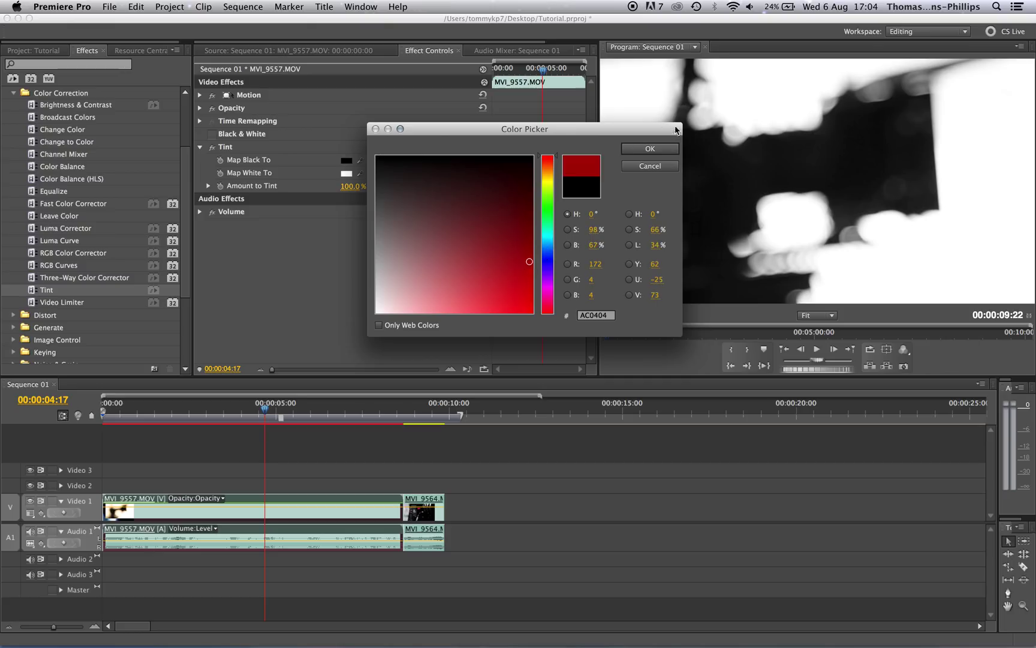
left_click(657, 149)
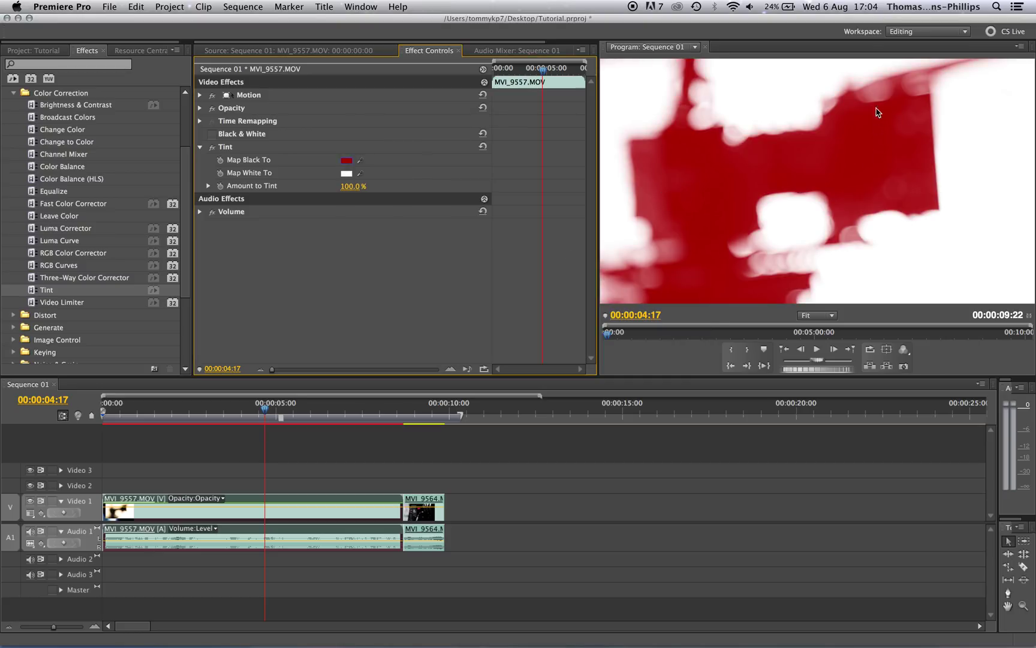
Set Tint's Map White To colour to blue 2630A4
left_click(347, 174)
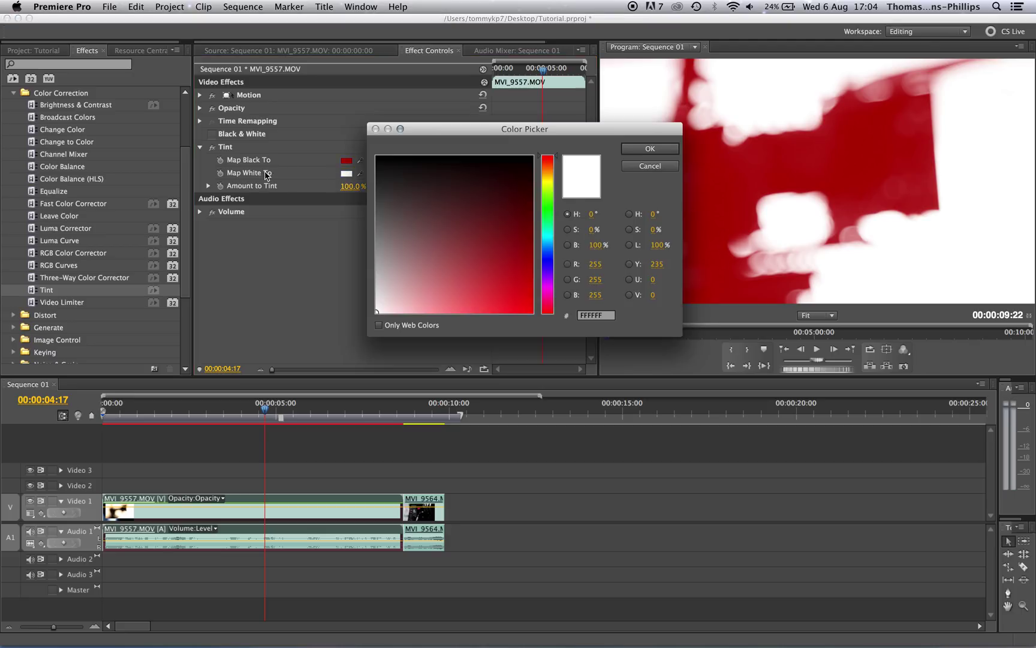
left_click(551, 259)
left_click(497, 256)
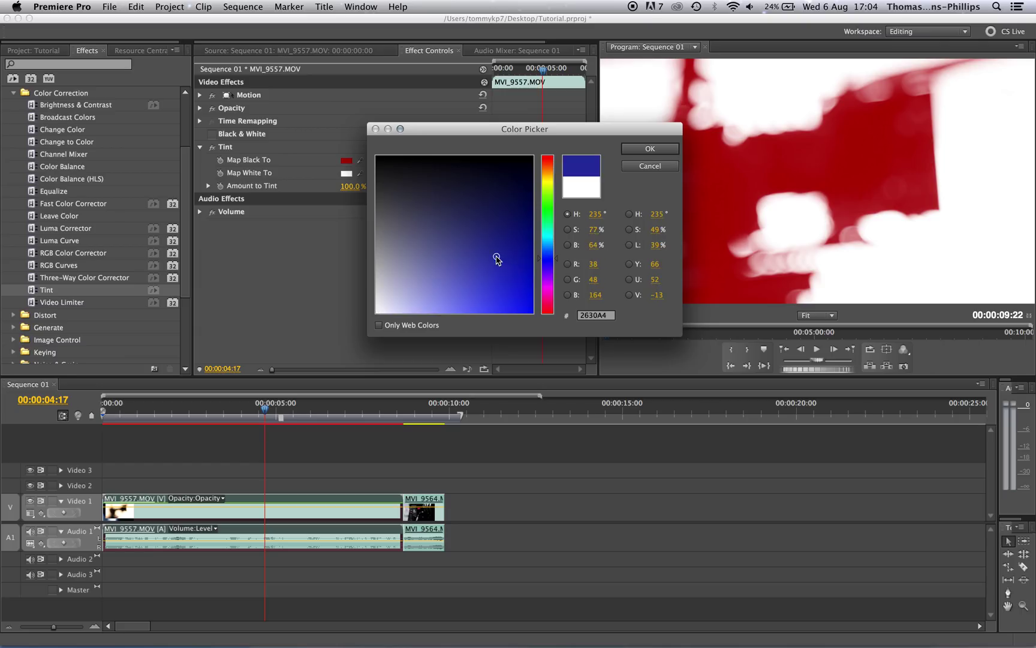
left_click(636, 150)
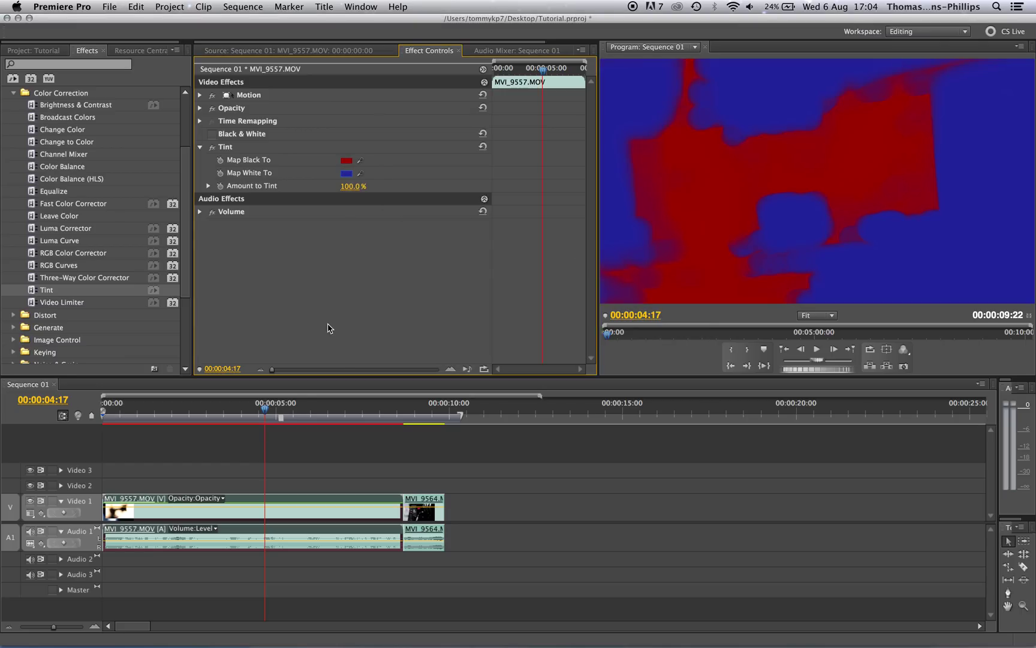
Turn on animation for Tint's Amount to Tint at 00:00:00:00, setting a first keyframe at 100%
left_click_drag(242, 409, 93, 410)
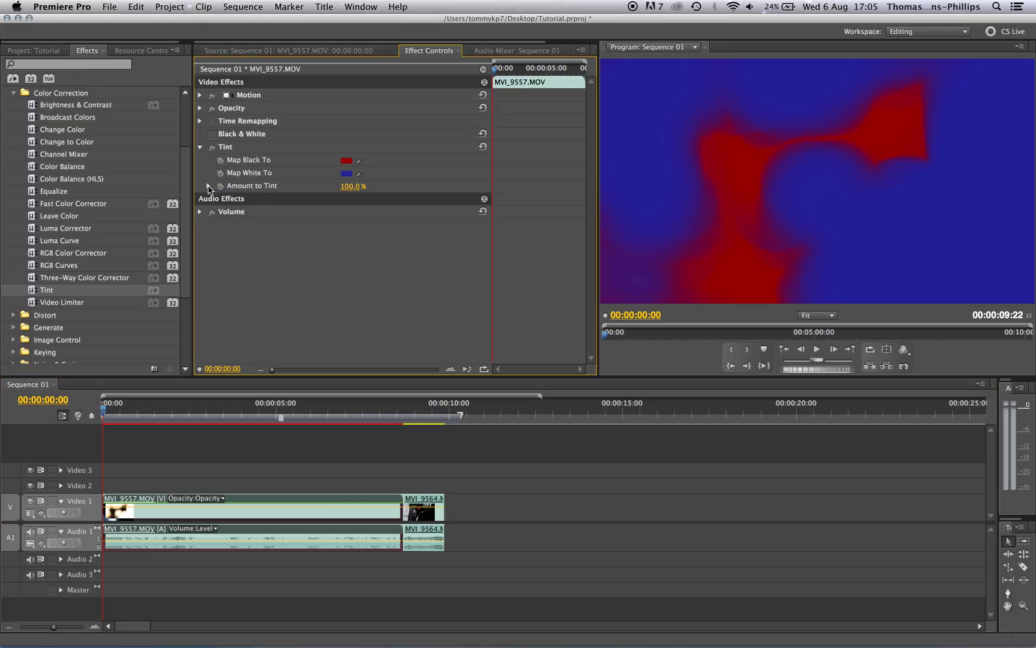
left_click(209, 186)
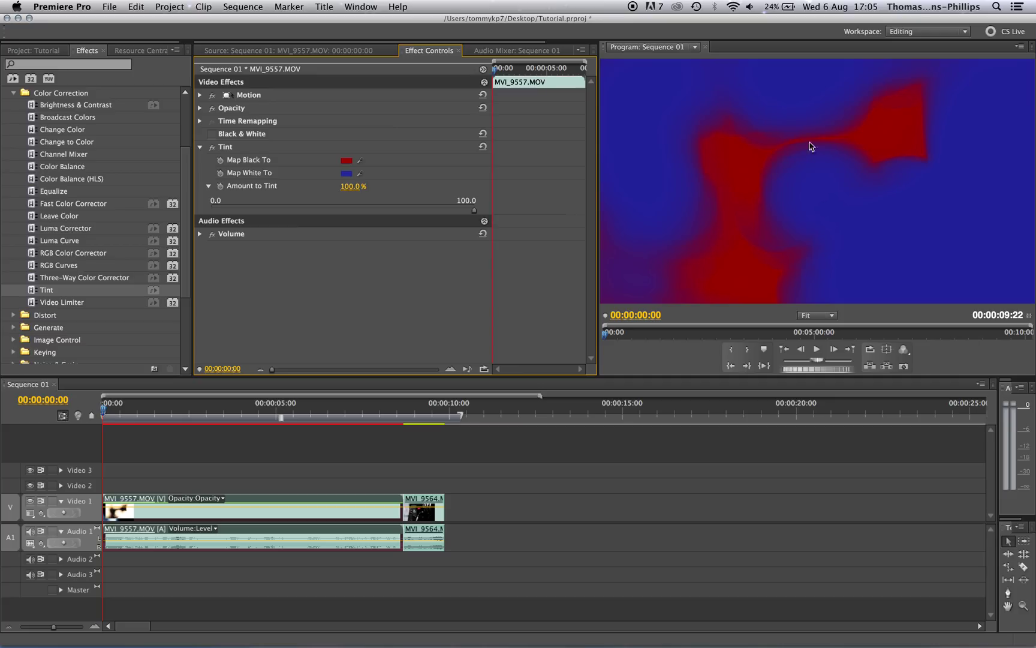
left_click(220, 186)
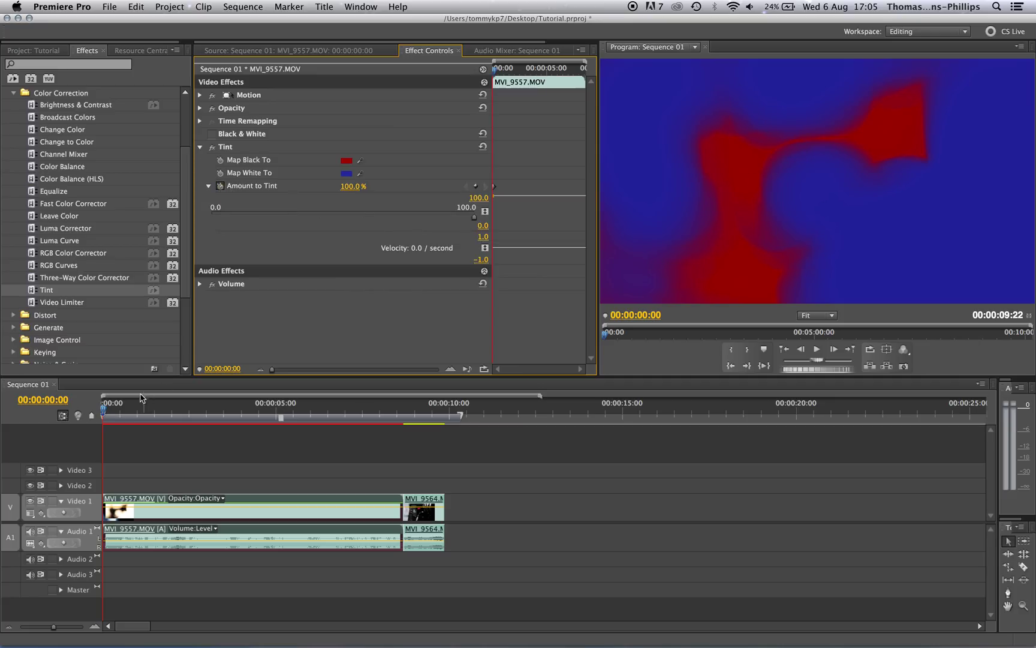
Add a second Amount to Tint keyframe of 0% at 00:00:02:16
left_click_drag(129, 408, 194, 405)
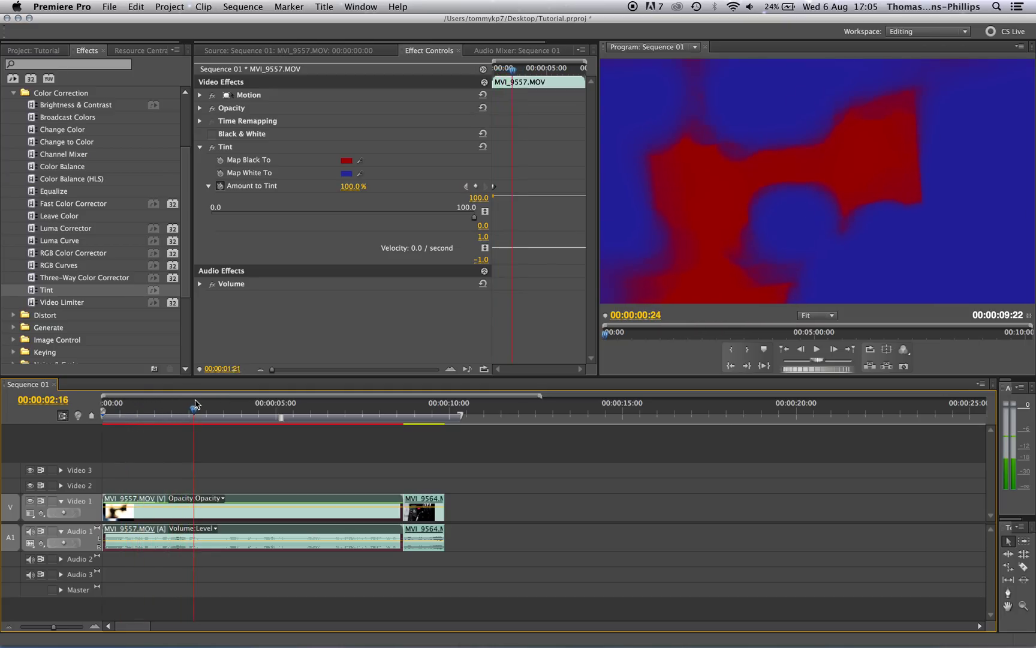
left_click(355, 186)
type("0")
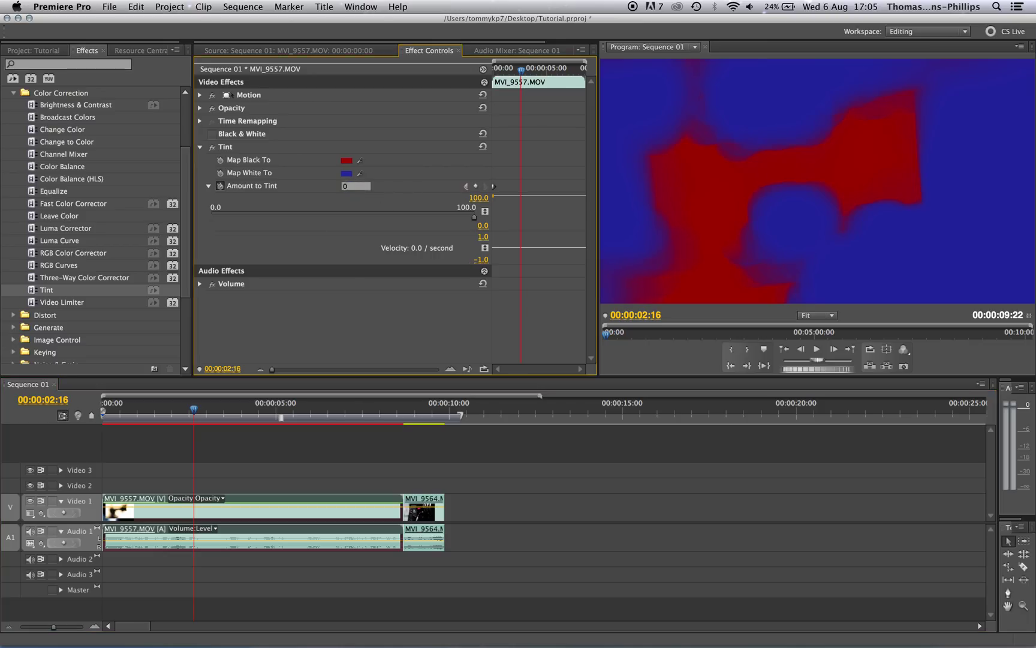
key("Return")
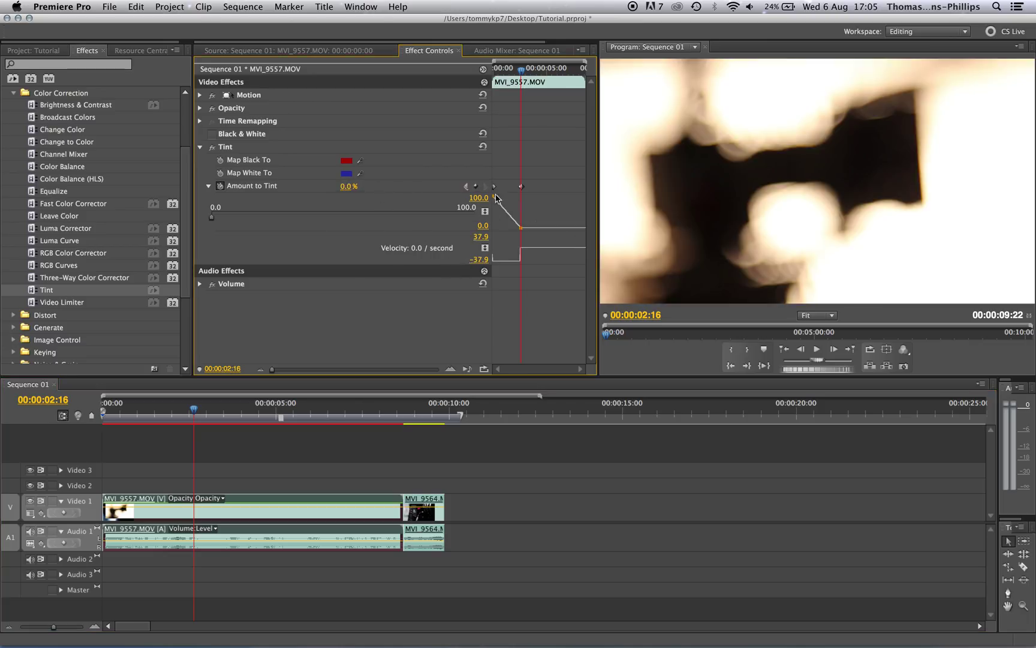
Widen the effect's keyframe graph and preview the tint fading out across the sequence
left_click_drag(492, 210, 426, 213)
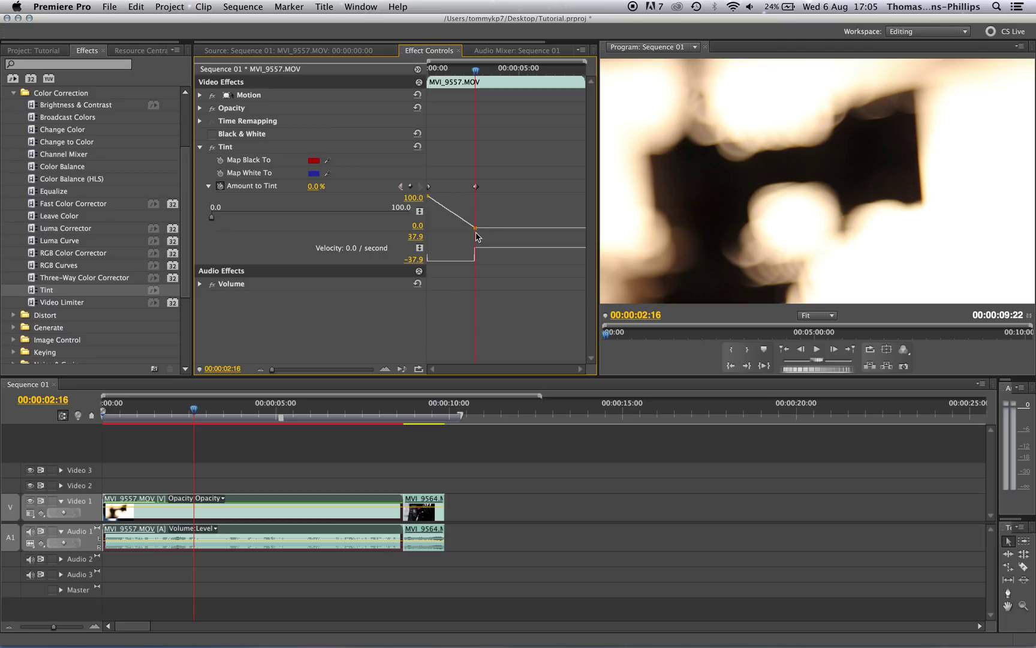
left_click_drag(124, 407, 234, 415)
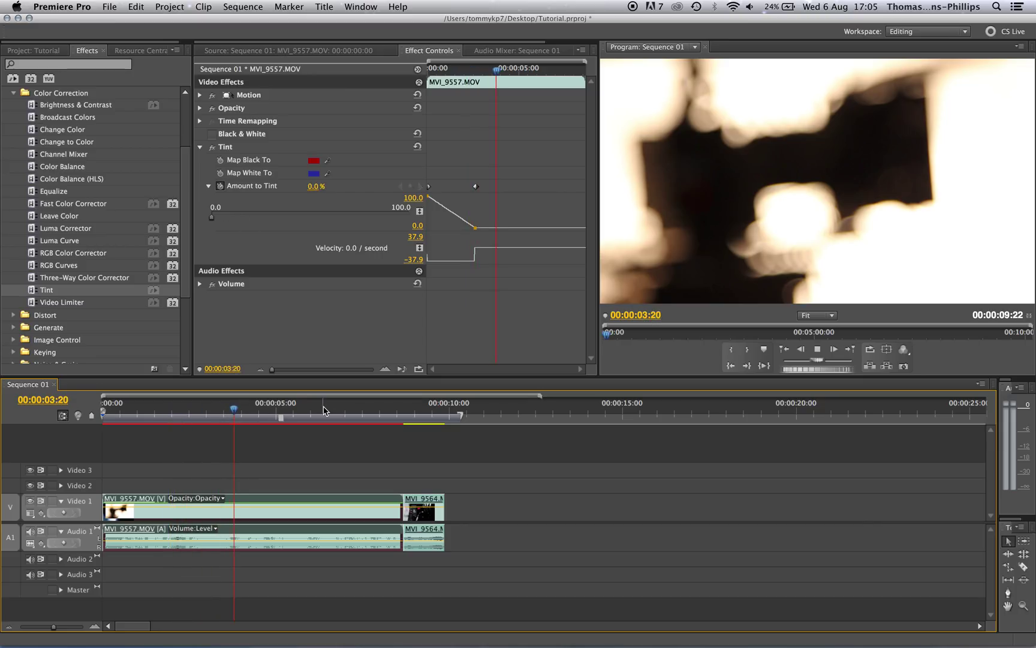
key("space")
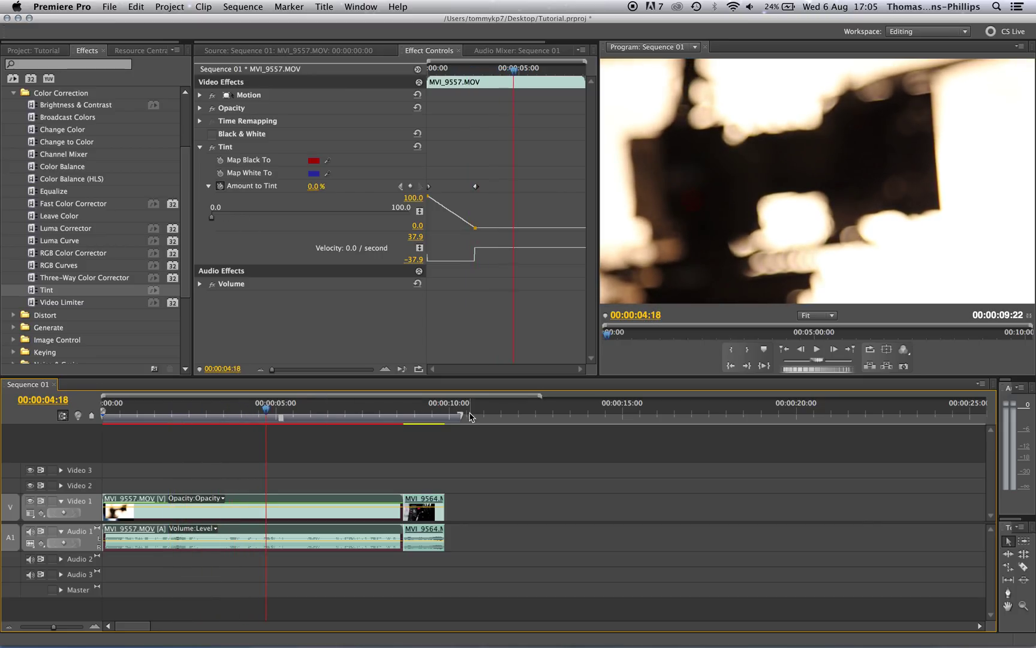
left_click_drag(379, 412, 425, 409)
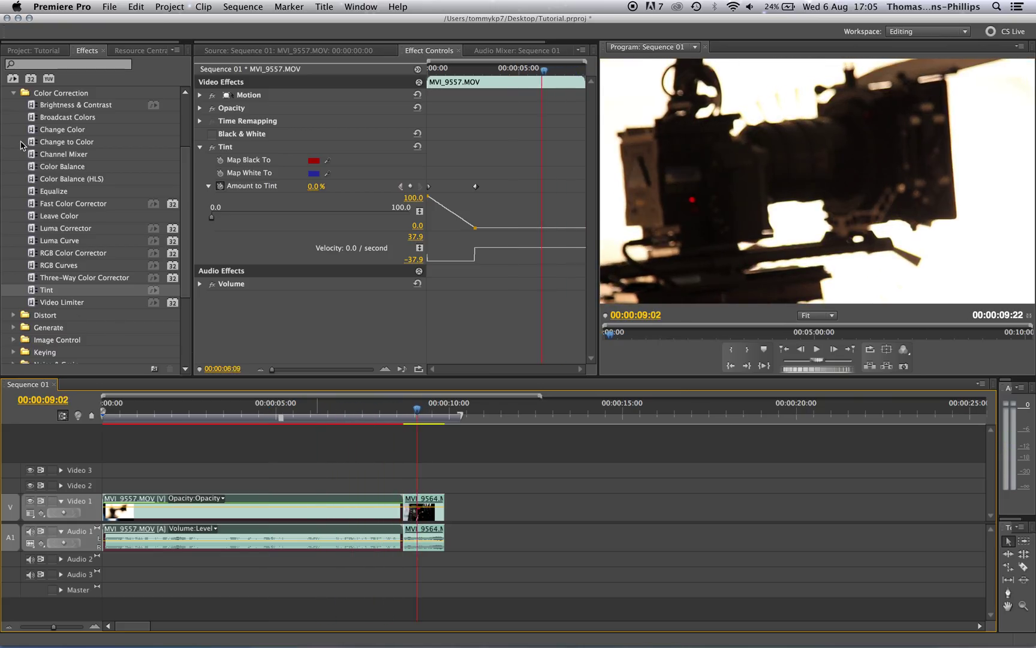
Collapse the Color Correction effects group, select both clips in the sequence and render the timeline previews
left_click(13, 92)
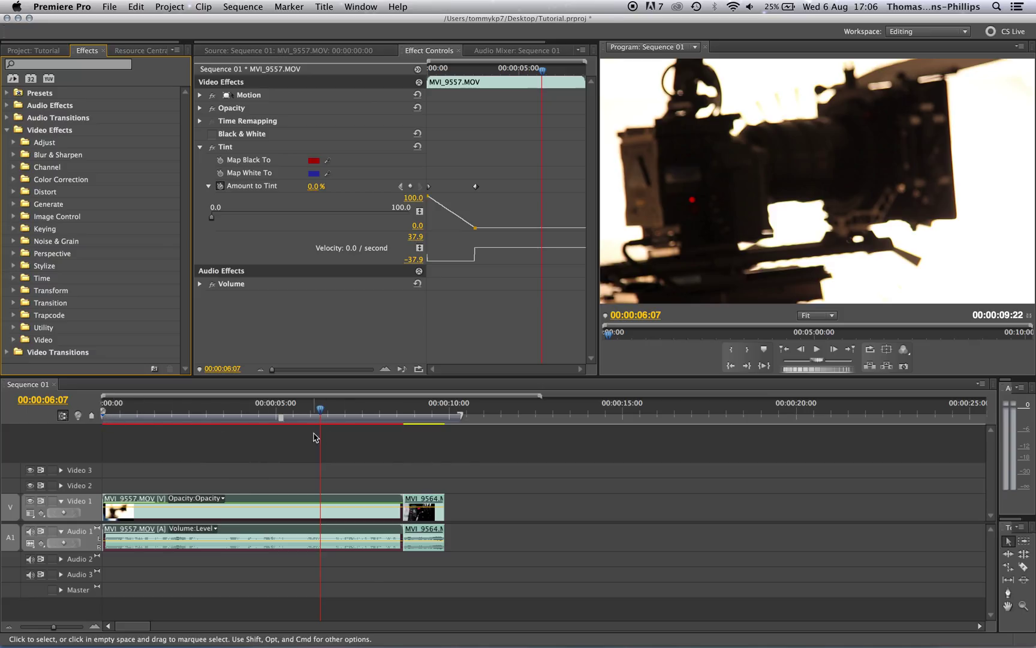
left_click_drag(467, 469, 277, 581)
key("Return")
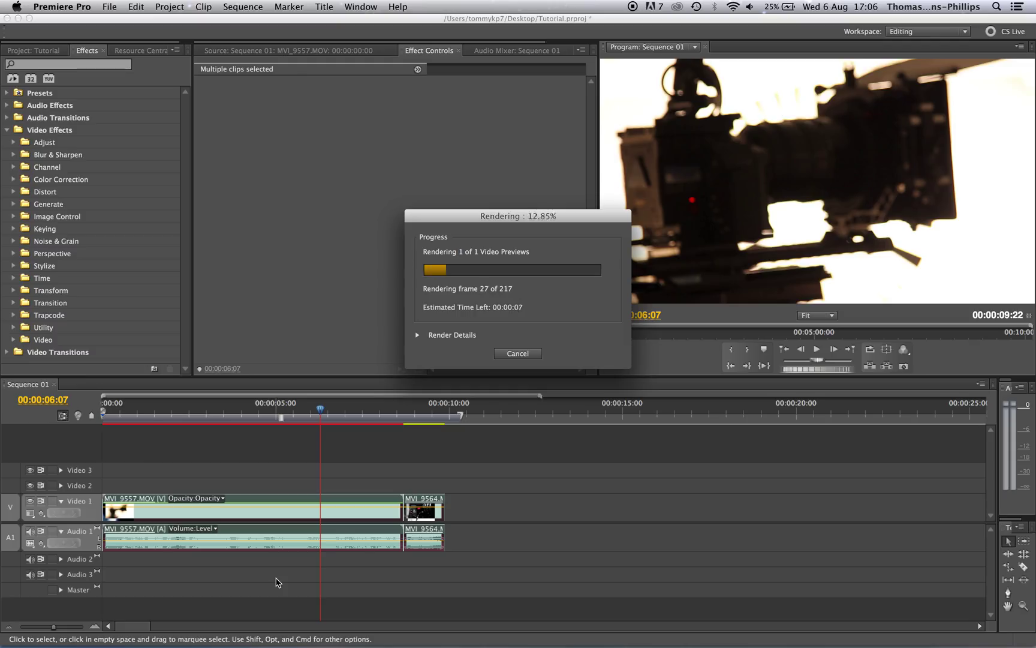